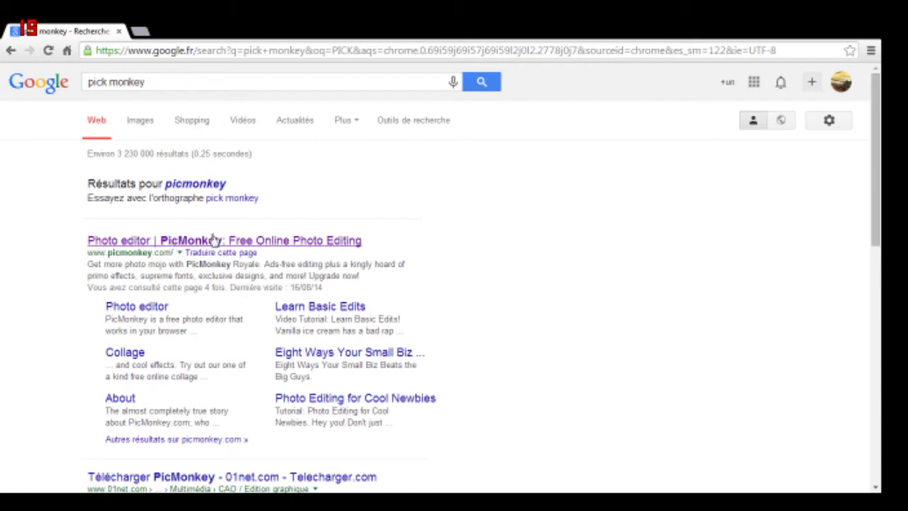
Open the PicMonkey site from the search results and start the photo editor with the teal headset image.
{"action": "left_click", "coordinate": [214, 240]}
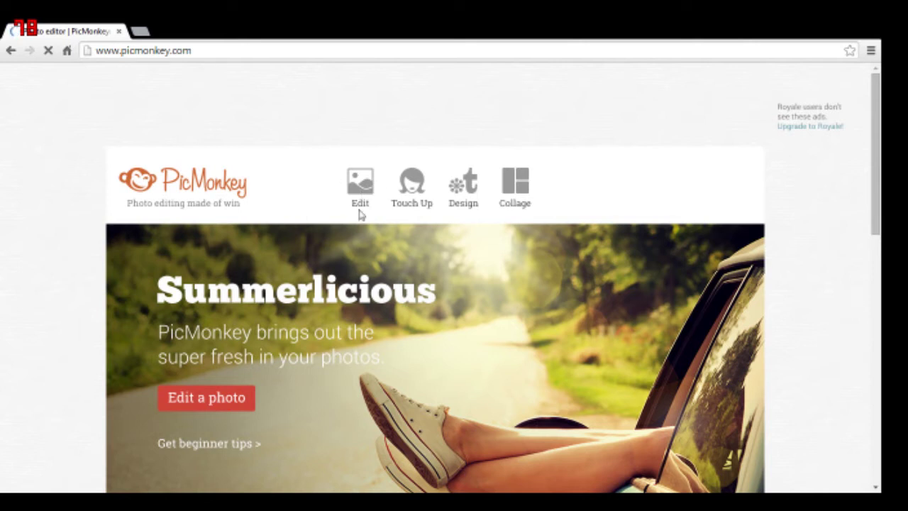
{"action": "left_click", "coordinate": [359, 186]}
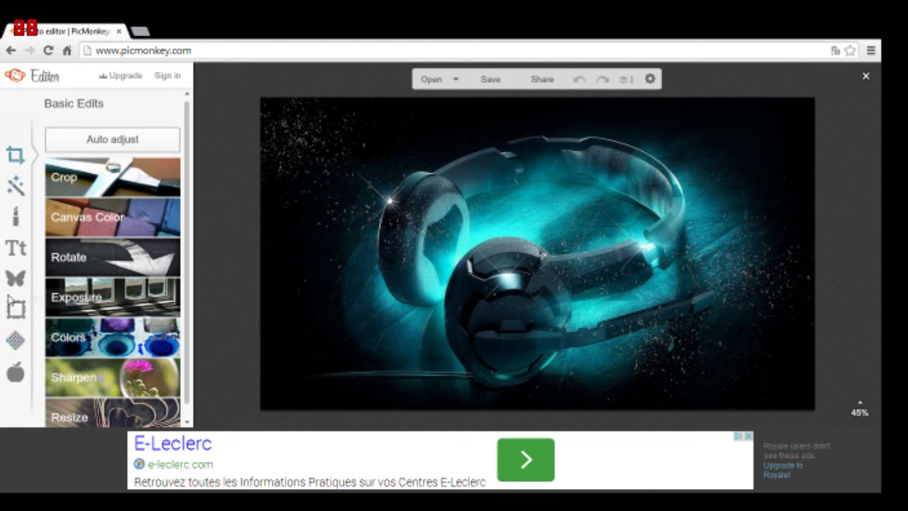
Try painting peach Blush Boost strokes with brush size 140 over the headset and background, and discard them.
{"action": "left_click", "coordinate": [17, 186]}
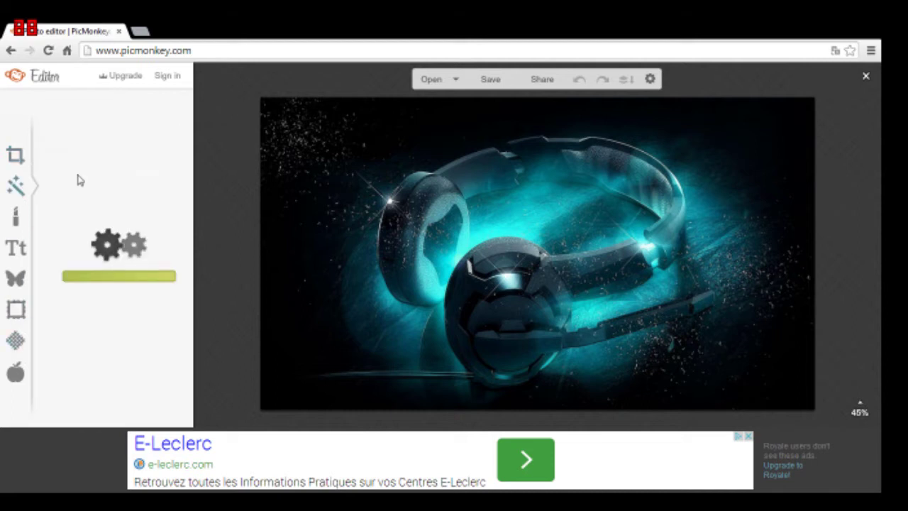
{"action": "left_click", "coordinate": [16, 215]}
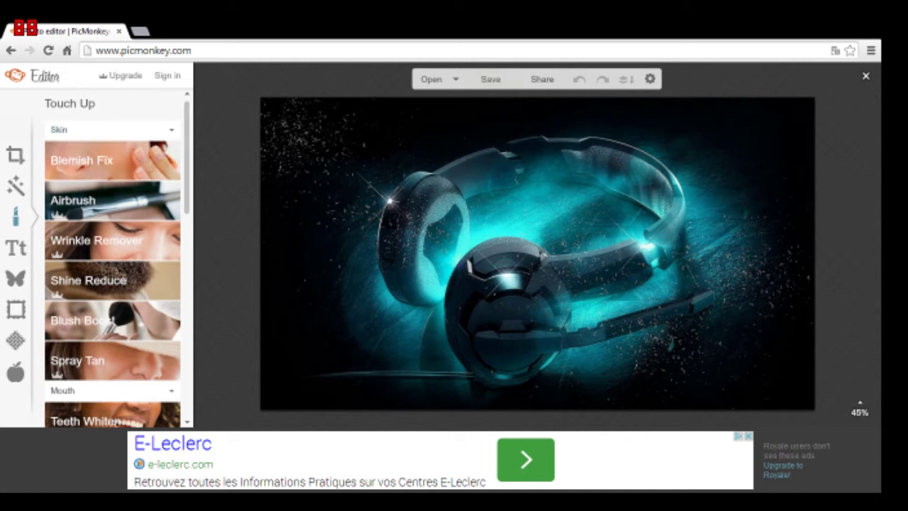
{"action": "scroll", "coordinate": [183, 206], "scroll_direction": "down", "scroll_amount": 2}
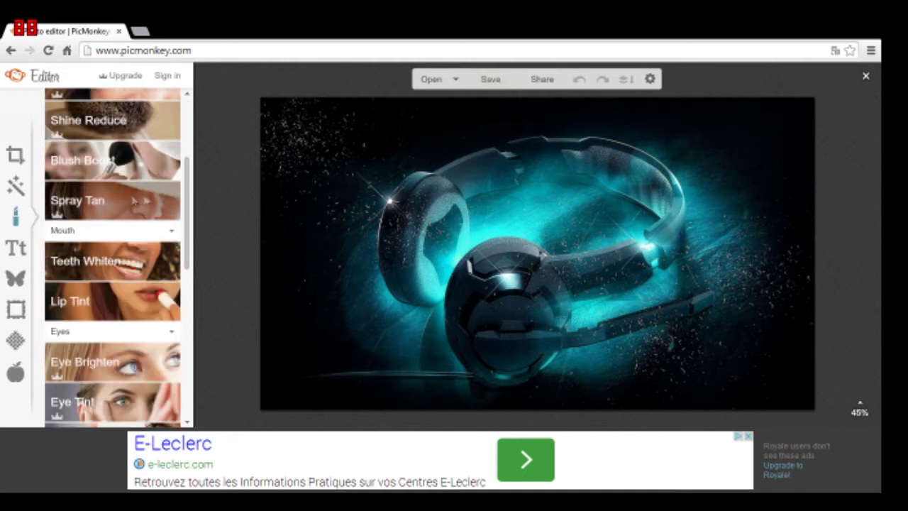
{"action": "left_click", "coordinate": [105, 173]}
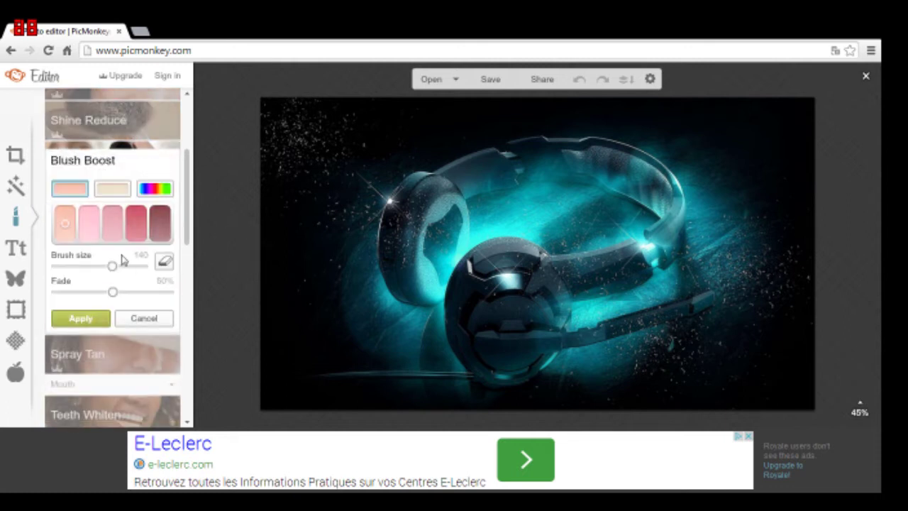
{"action": "mouse_move", "coordinate": [510, 309]}
{"action": "left_mouse_down"}
{"action": "mouse_move", "coordinate": [516, 345]}
{"action": "mouse_move", "coordinate": [492, 364]}
{"action": "mouse_move", "coordinate": [535, 355]}
{"action": "mouse_move", "coordinate": [525, 313]}
{"action": "mouse_move", "coordinate": [495, 327]}
{"action": "mouse_move", "coordinate": [494, 307]}
{"action": "mouse_move", "coordinate": [456, 337]}
{"action": "mouse_move", "coordinate": [460, 306]}
{"action": "mouse_move", "coordinate": [527, 283]}
{"action": "mouse_move", "coordinate": [566, 334]}
{"action": "mouse_move", "coordinate": [557, 351]}
{"action": "mouse_move", "coordinate": [504, 364]}
{"action": "mouse_move", "coordinate": [697, 303]}
{"action": "mouse_move", "coordinate": [596, 309]}
{"action": "mouse_move", "coordinate": [575, 304]}
{"action": "mouse_move", "coordinate": [615, 266]}
{"action": "mouse_move", "coordinate": [564, 273]}
{"action": "mouse_move", "coordinate": [692, 259]}
{"action": "mouse_move", "coordinate": [641, 286]}
{"action": "mouse_move", "coordinate": [647, 251]}
{"action": "mouse_move", "coordinate": [490, 256]}
{"action": "left_mouse_up"}
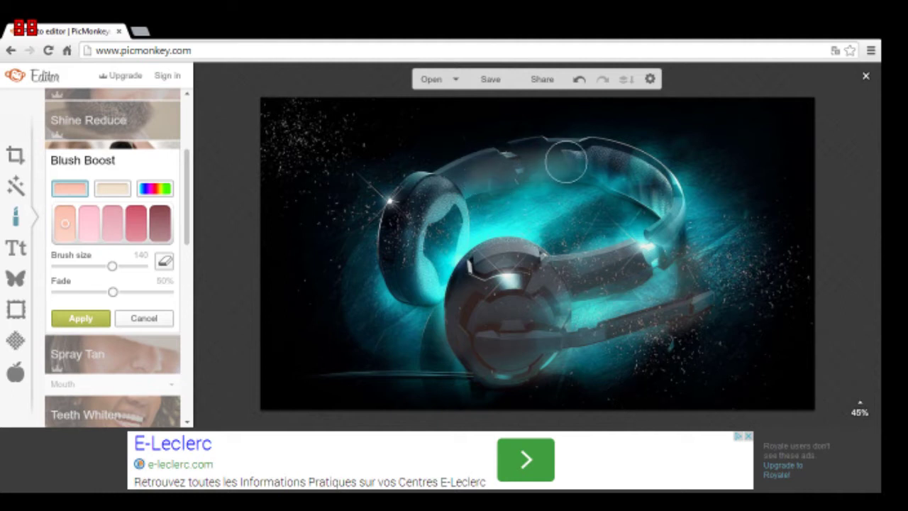
{"action": "mouse_move", "coordinate": [608, 172]}
{"action": "left_mouse_down"}
{"action": "mouse_move", "coordinate": [630, 200]}
{"action": "mouse_move", "coordinate": [717, 166]}
{"action": "mouse_move", "coordinate": [658, 208]}
{"action": "mouse_move", "coordinate": [605, 165]}
{"action": "mouse_move", "coordinate": [700, 177]}
{"action": "mouse_move", "coordinate": [741, 267]}
{"action": "left_mouse_up"}
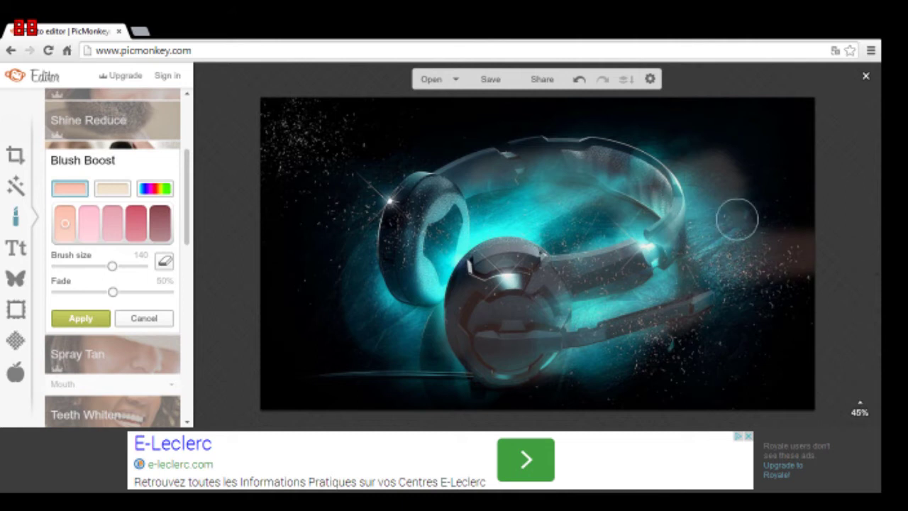
{"action": "left_click", "coordinate": [142, 318]}
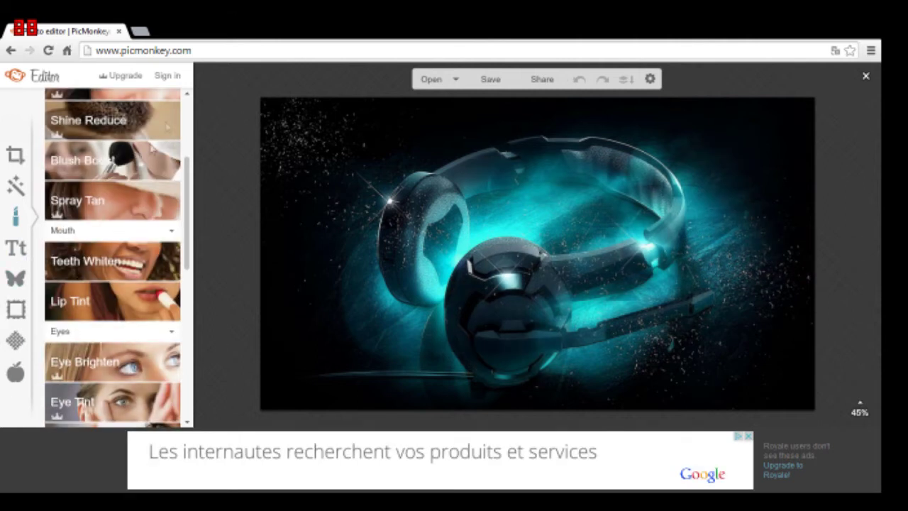
{"action": "scroll", "coordinate": [117, 346], "scroll_direction": "down", "scroll_amount": 6}
{"action": "scroll", "coordinate": [90, 219], "scroll_direction": "down", "scroll_amount": 1}
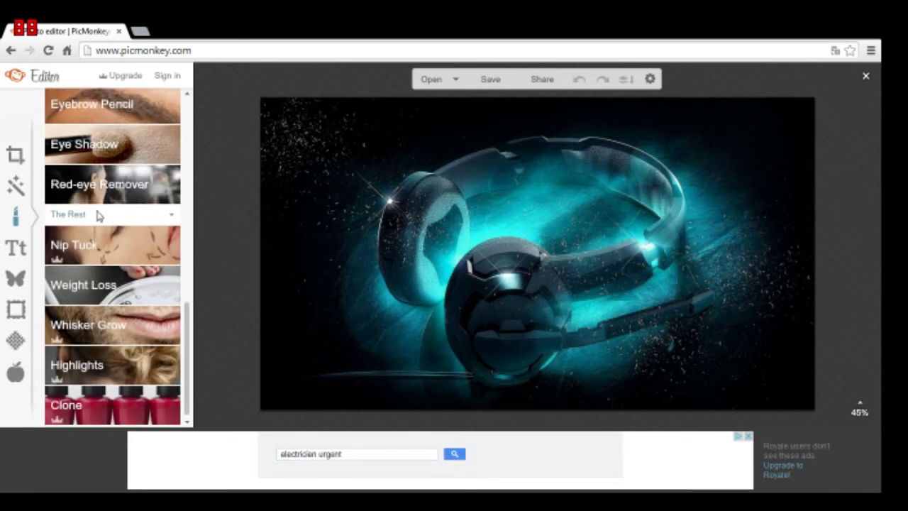
Add a text box in the Bangers font over the headset reading "TUTO YOUTUBE".
{"action": "left_click", "coordinate": [17, 250]}
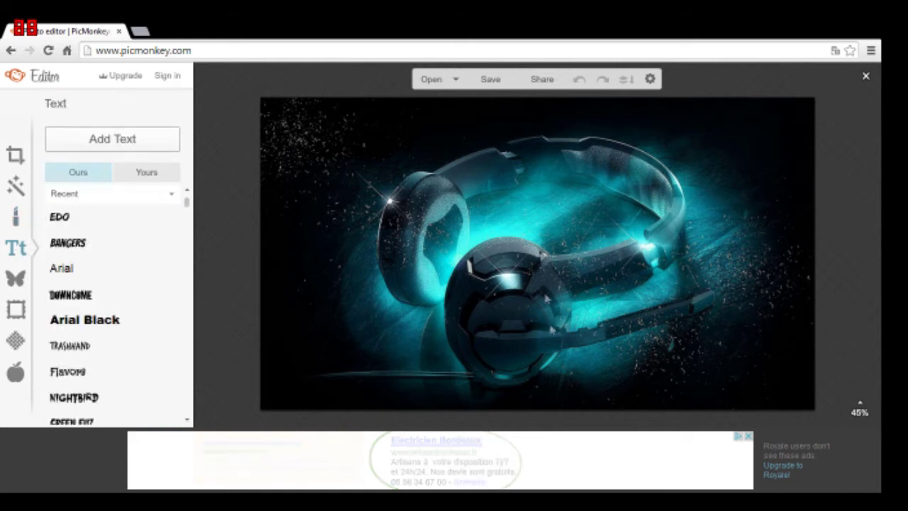
{"action": "scroll", "coordinate": [85, 306], "scroll_direction": "down", "scroll_amount": 1}
{"action": "scroll", "coordinate": [86, 306], "scroll_direction": "down", "scroll_amount": 2}
{"action": "scroll", "coordinate": [85, 306], "scroll_direction": "up", "scroll_amount": 4}
{"action": "left_click", "coordinate": [89, 242]}
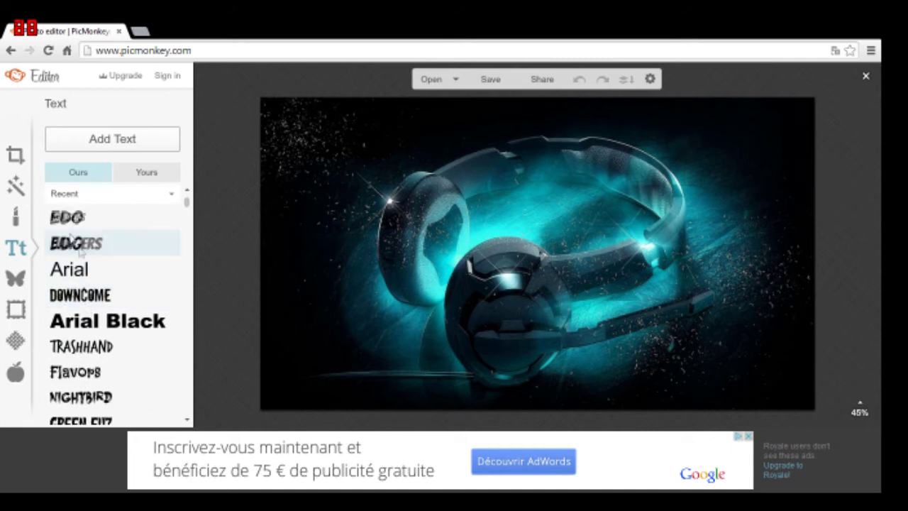
{"action": "left_click", "coordinate": [105, 149]}
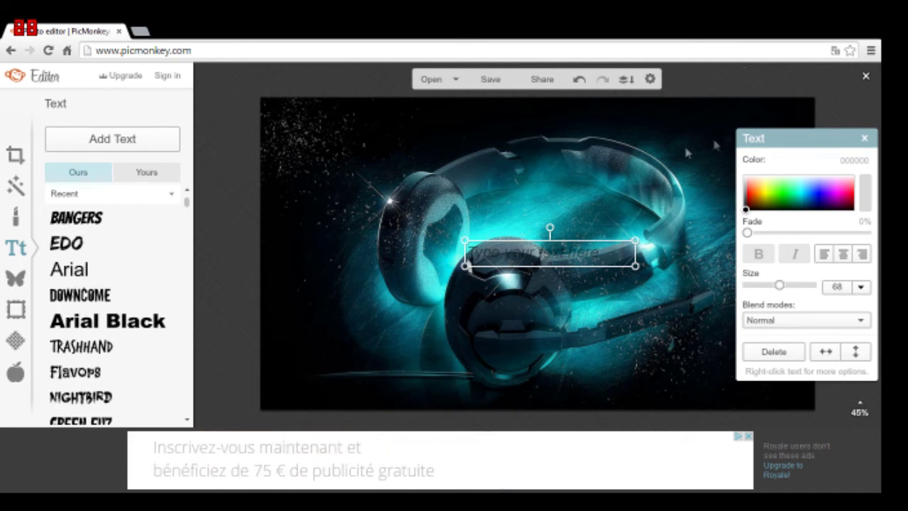
{"action": "left_click", "coordinate": [560, 249]}
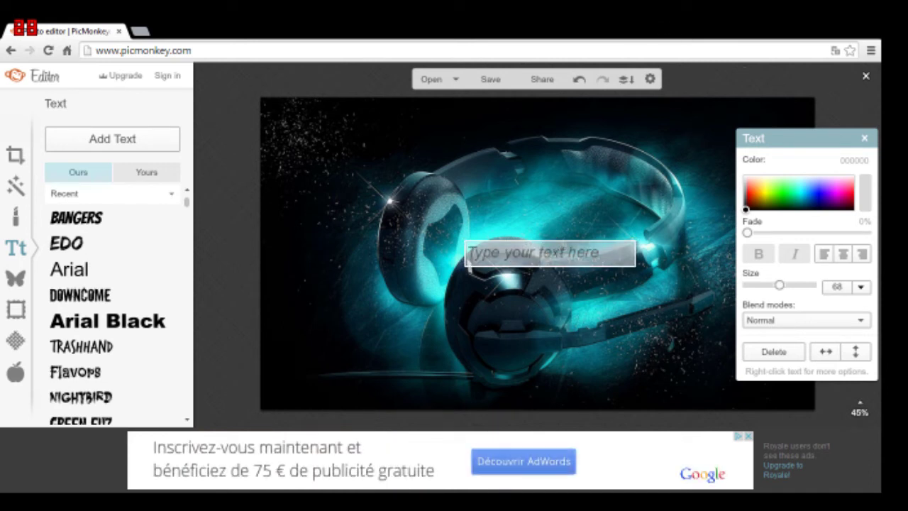
{"action": "type", "text": "TUTO"}
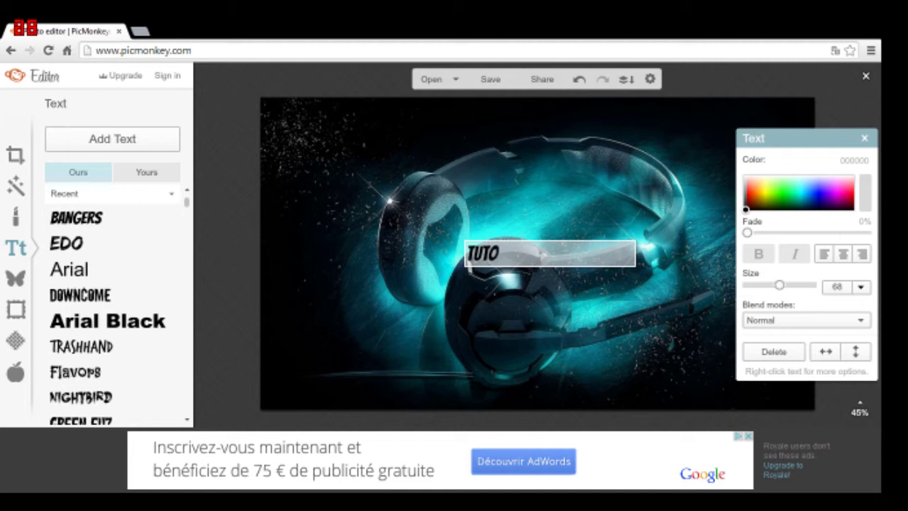
{"action": "type", "text": " YOUTUBE"}
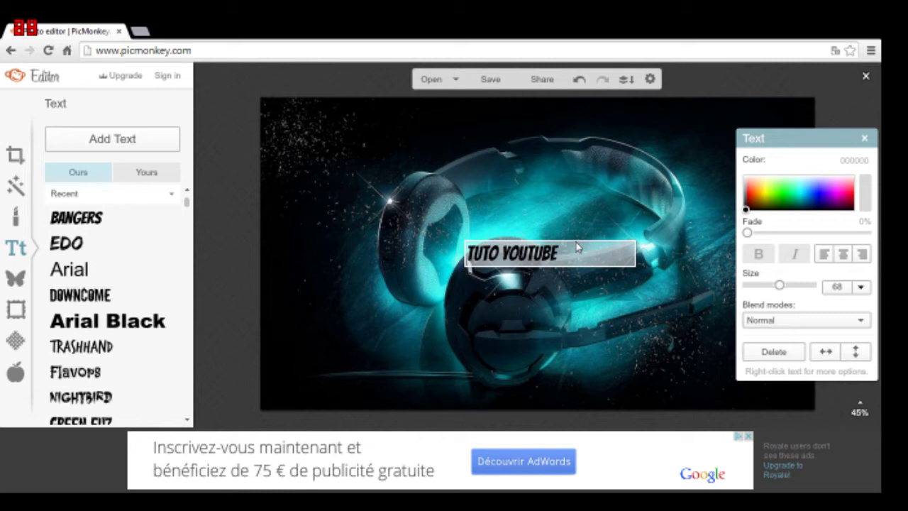
Enlarge the TUTO YOUTUBE text to size 173 and position it across the middle of the headset.
{"action": "left_click", "coordinate": [638, 267]}
{"action": "left_click_drag", "start_coordinate": [638, 263], "coordinate": [666, 287]}
{"action": "left_click_drag", "start_coordinate": [506, 275], "coordinate": [340, 297]}
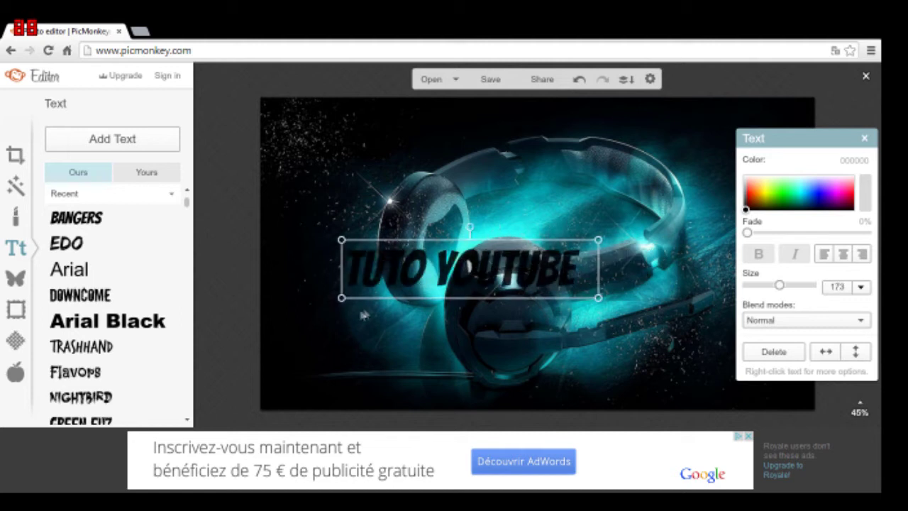
{"action": "left_click", "coordinate": [339, 301]}
{"action": "left_click", "coordinate": [440, 273]}
{"action": "left_click_drag", "start_coordinate": [439, 273], "coordinate": [472, 264]}
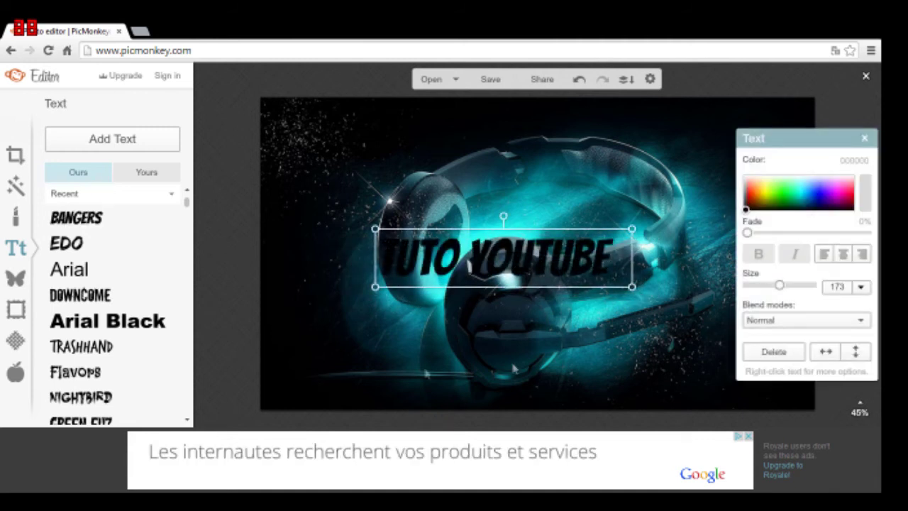
{"action": "left_click", "coordinate": [434, 219]}
{"action": "left_click_drag", "start_coordinate": [558, 253], "coordinate": [534, 268]}
{"action": "left_click", "coordinate": [673, 317]}
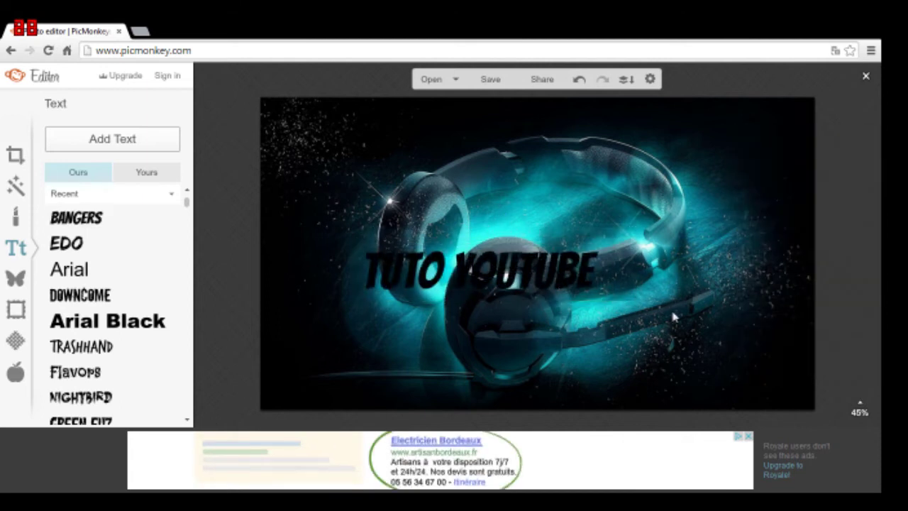
Select the whole TUTO YOUTUBE text and try yellow (f5d500) and bright blue (007dff) as its color.
{"action": "left_click", "coordinate": [602, 269]}
{"action": "left_click_drag", "start_coordinate": [604, 269], "coordinate": [631, 280]}
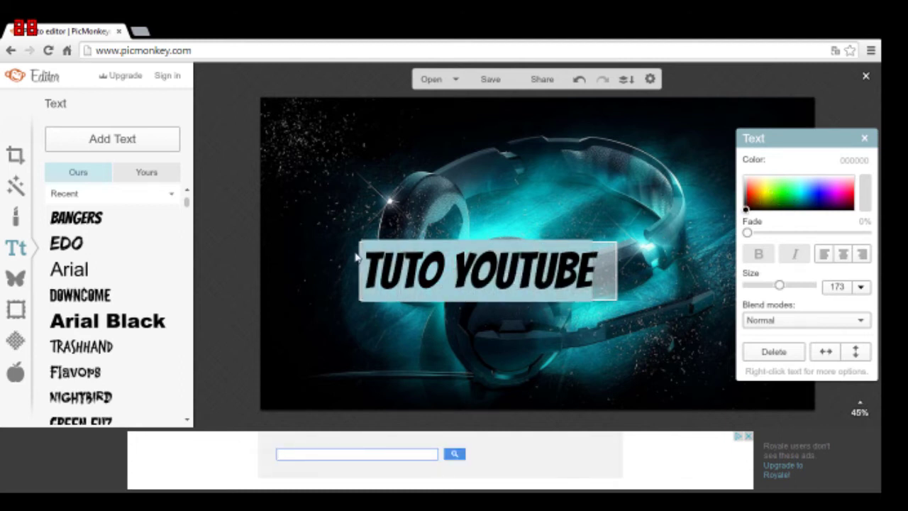
{"action": "left_click", "coordinate": [761, 193]}
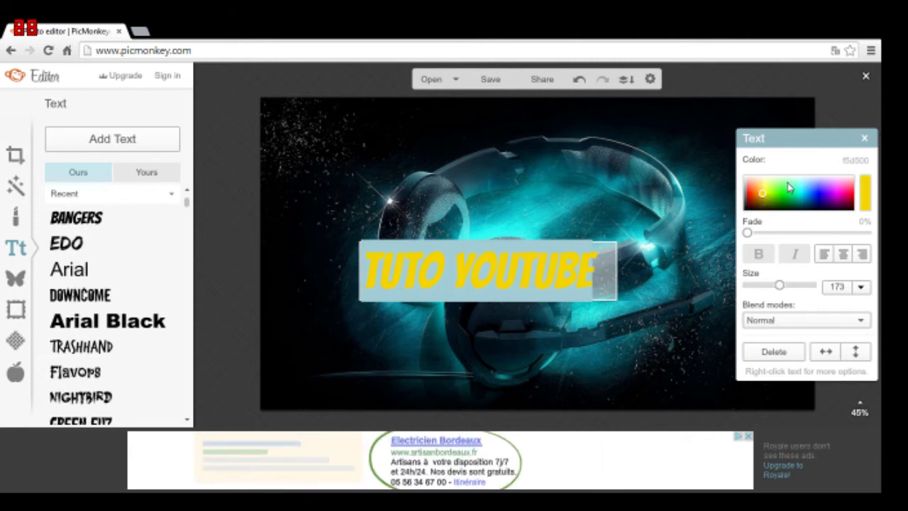
{"action": "left_click", "coordinate": [808, 193]}
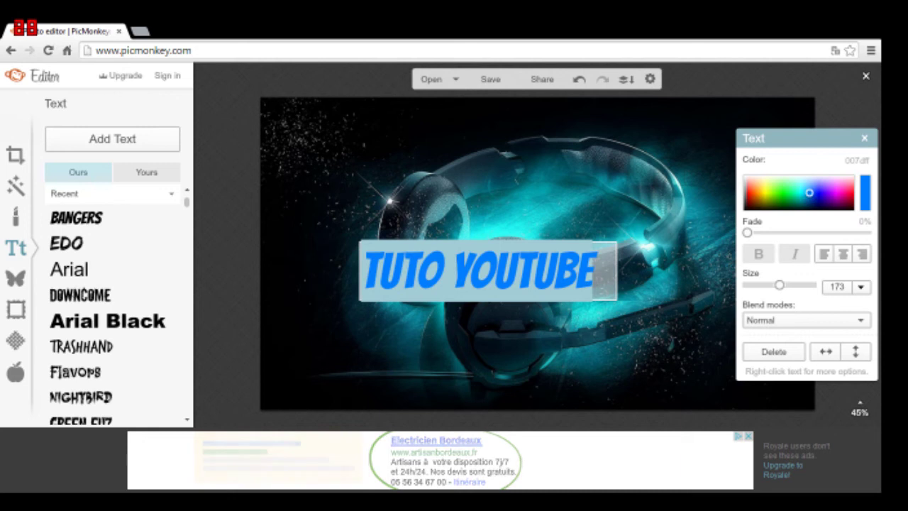
Move the text slightly lower and to the right on the image and recolor it yellow-green (cbff1c).
{"action": "left_click_drag", "start_coordinate": [562, 264], "coordinate": [593, 292]}
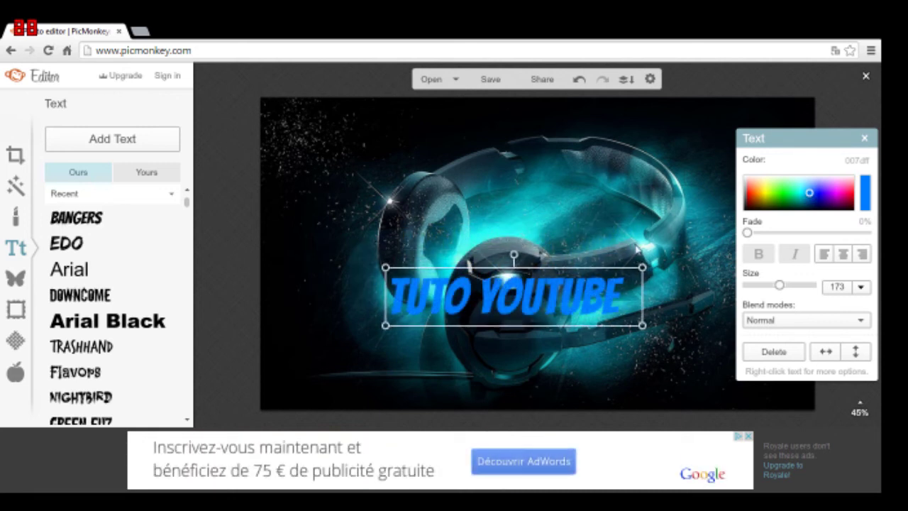
{"action": "left_click", "coordinate": [645, 216]}
{"action": "left_click", "coordinate": [610, 297]}
{"action": "left_click_drag", "start_coordinate": [814, 191], "coordinate": [818, 202]}
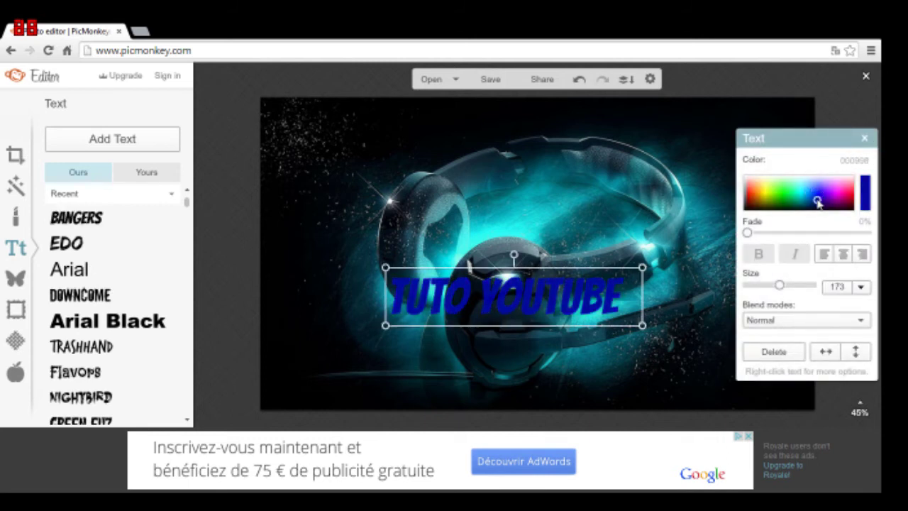
{"action": "left_click_drag", "start_coordinate": [817, 202], "coordinate": [771, 194]}
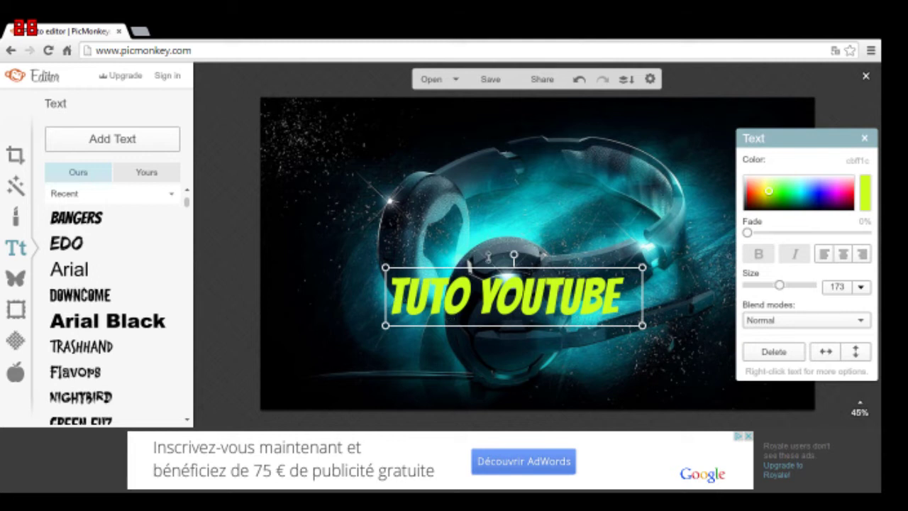
Set the text's blend mode to Lighten and move the text slightly up across the headset.
{"action": "double_click", "coordinate": [627, 303]}
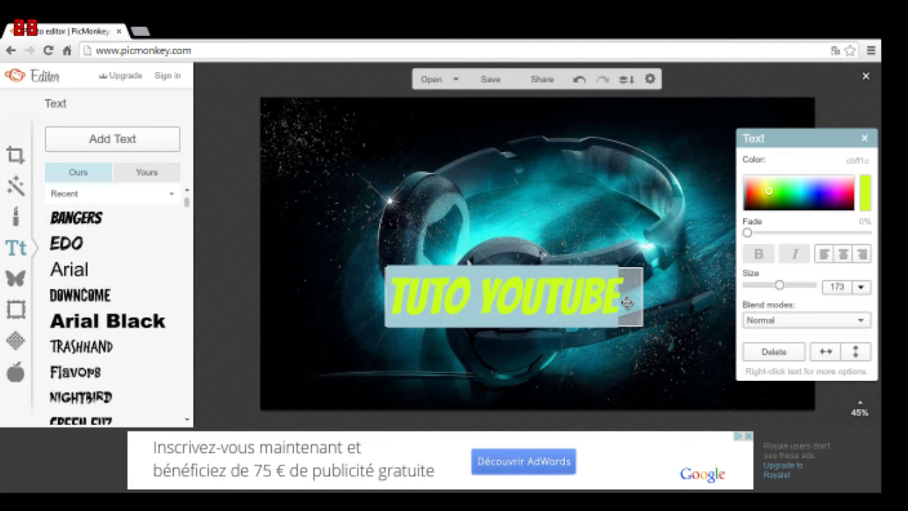
{"action": "left_click", "coordinate": [765, 320]}
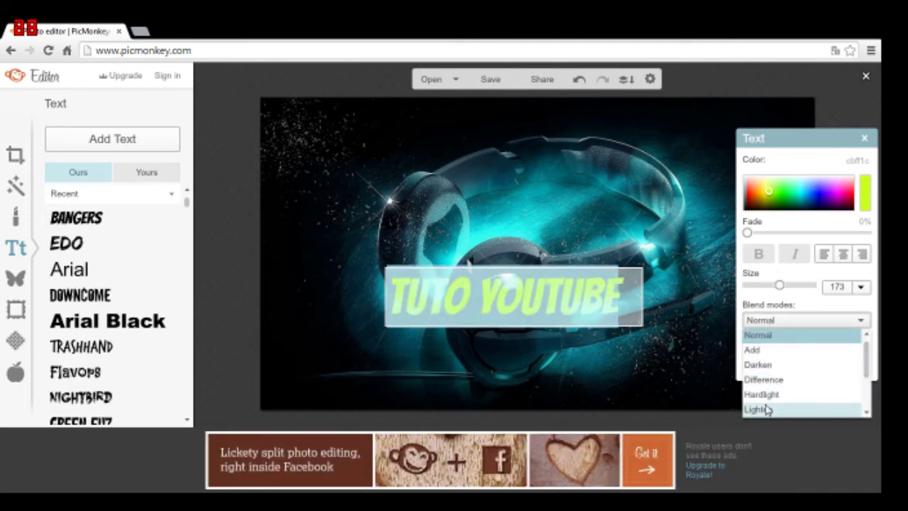
{"action": "left_click", "coordinate": [757, 409]}
{"action": "left_click", "coordinate": [247, 194]}
{"action": "left_click", "coordinate": [592, 366]}
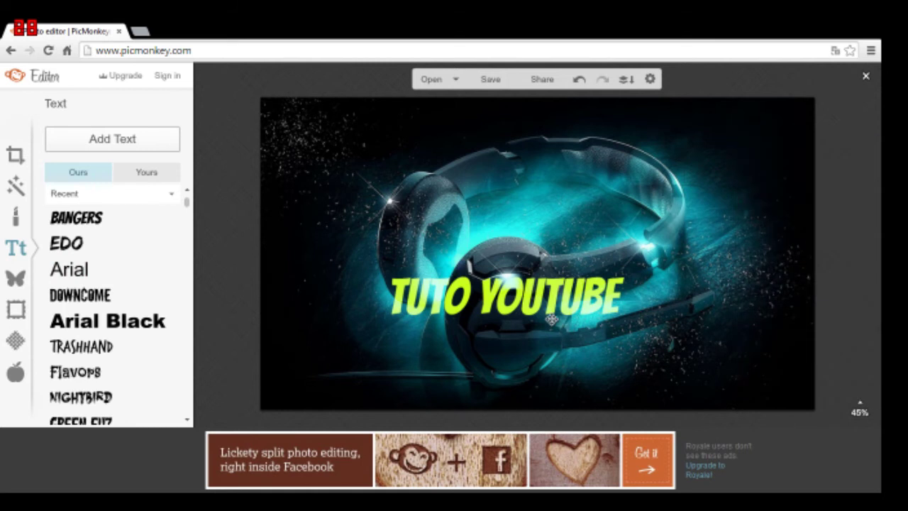
{"action": "left_click_drag", "start_coordinate": [551, 320], "coordinate": [544, 285]}
{"action": "left_click", "coordinate": [554, 194]}
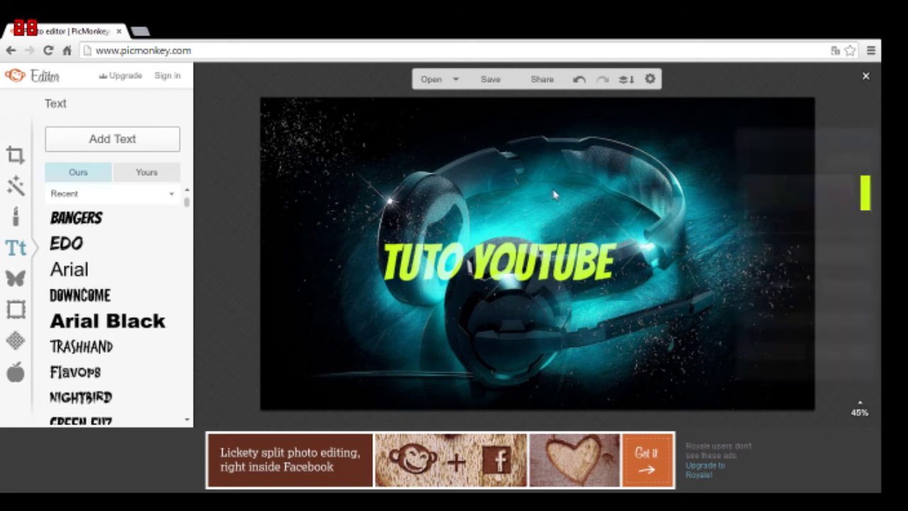
Try the Multiply blend mode on the TUTO YOUTUBE text.
{"action": "left_click", "coordinate": [550, 260]}
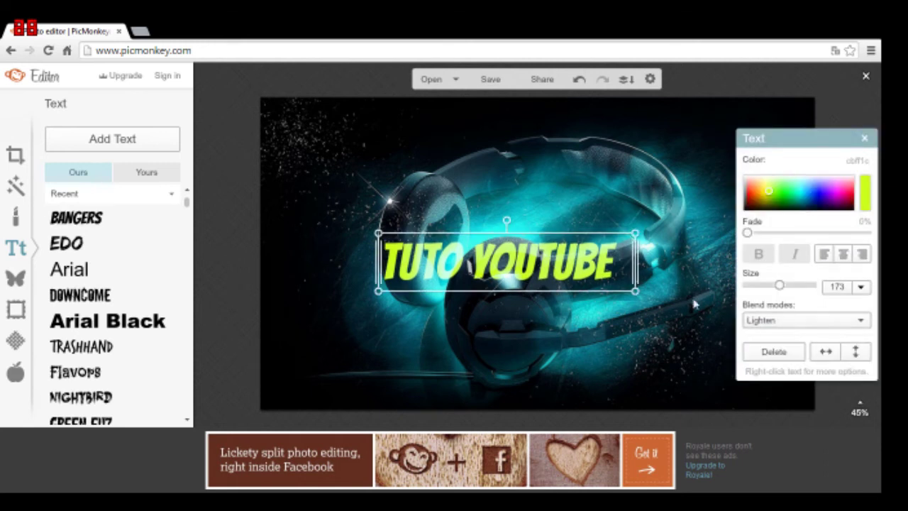
{"action": "left_click", "coordinate": [762, 321]}
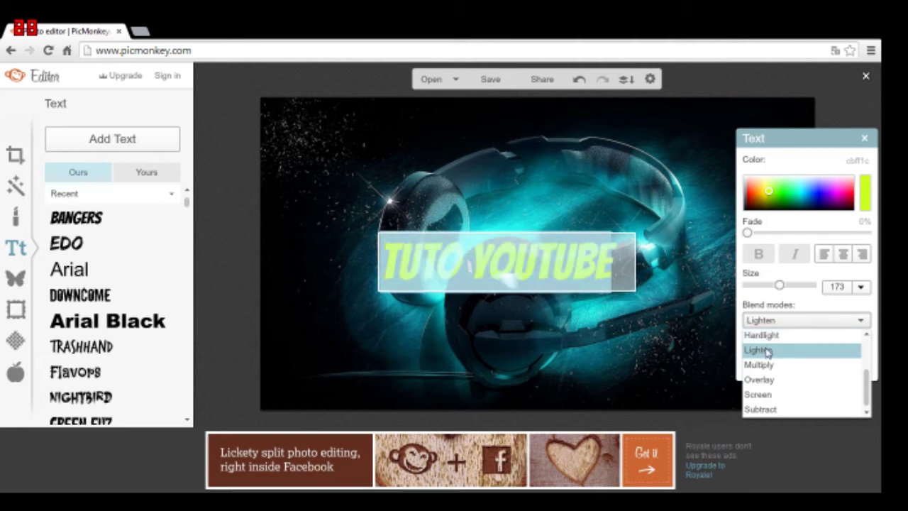
{"action": "left_click", "coordinate": [772, 365]}
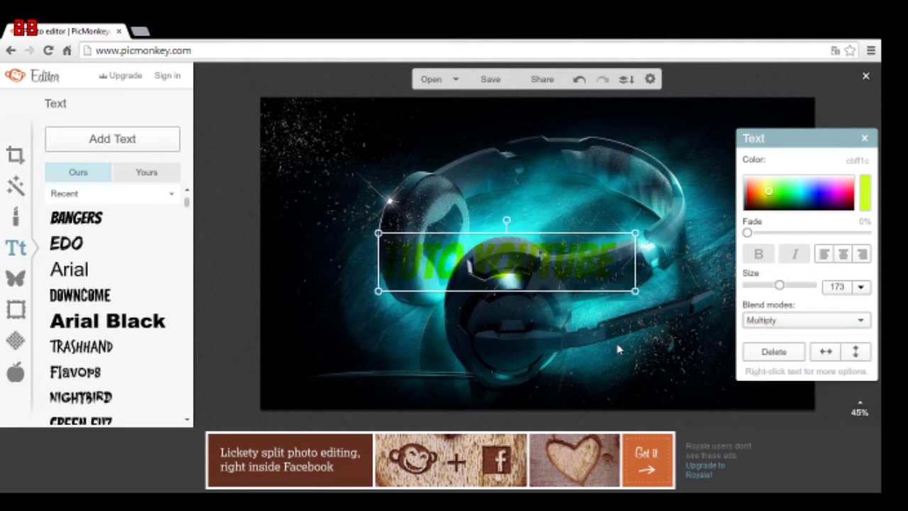
{"action": "left_click", "coordinate": [543, 208]}
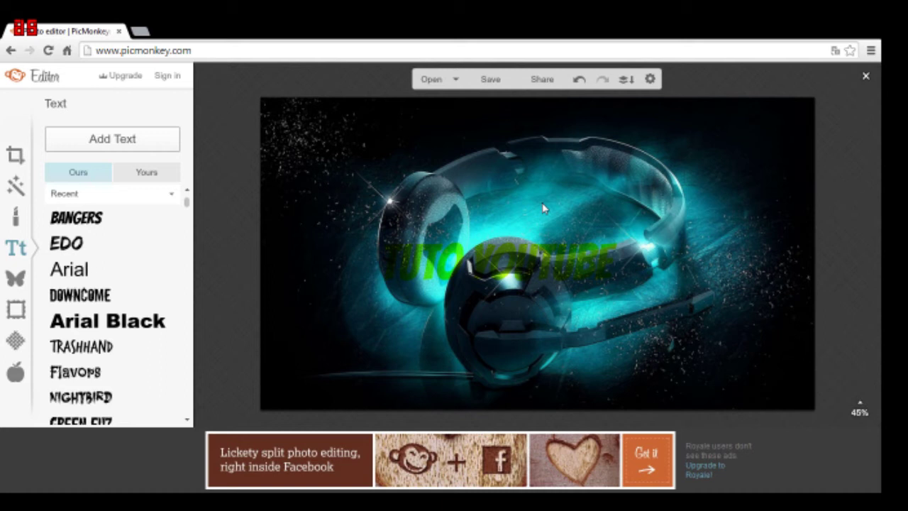
Set the TUTO YOUTUBE text's blend mode to Screen and deselect it.
{"action": "left_click", "coordinate": [543, 256]}
{"action": "left_click", "coordinate": [805, 322]}
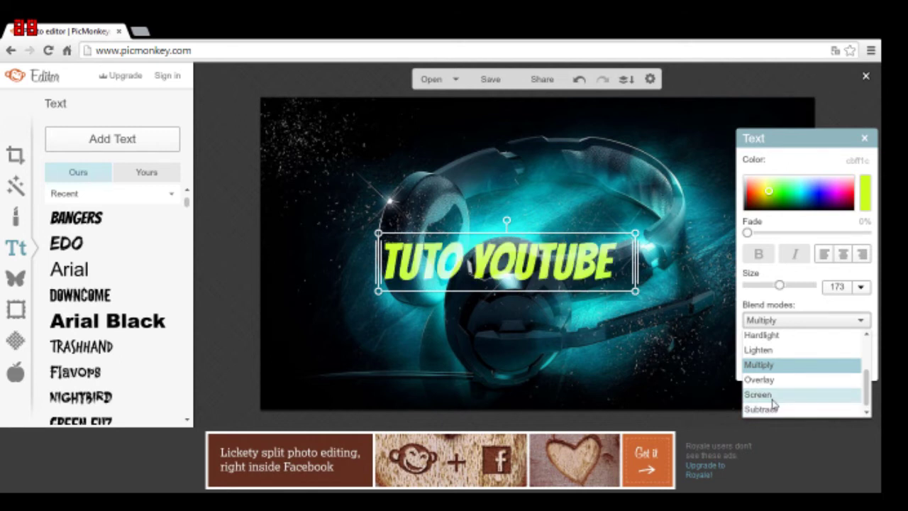
{"action": "left_click", "coordinate": [769, 392]}
{"action": "left_click", "coordinate": [677, 317]}
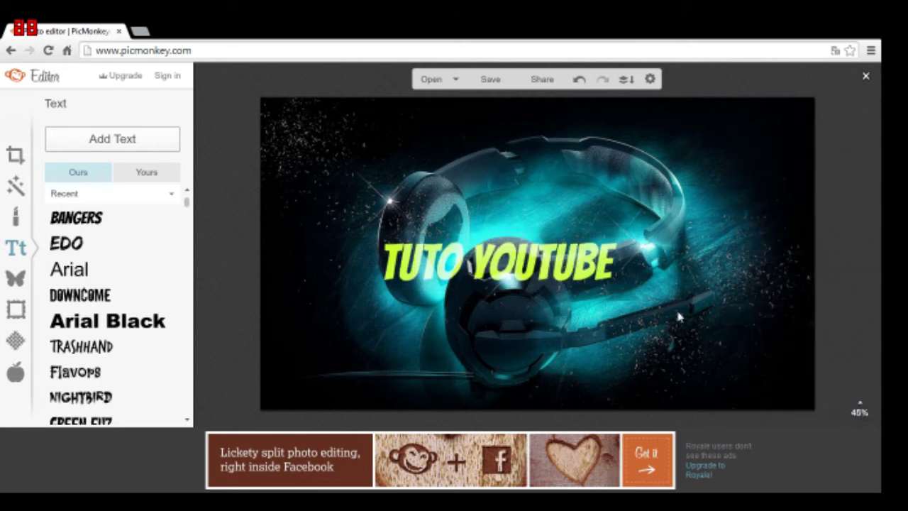
Set the TUTO YOUTUBE text's blend mode to Lighten, move the text slightly down and to the right, and deselect it.
{"action": "left_click", "coordinate": [624, 280]}
{"action": "left_click", "coordinate": [765, 325]}
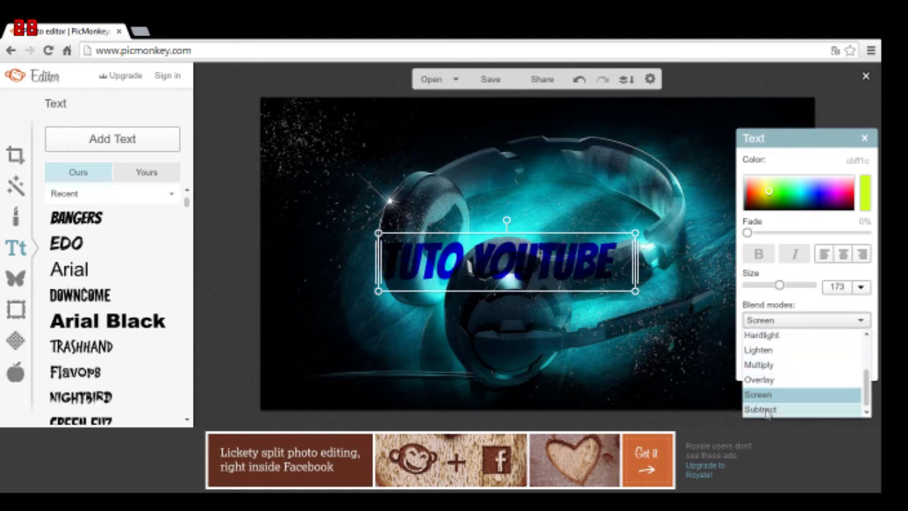
{"action": "left_click", "coordinate": [780, 355]}
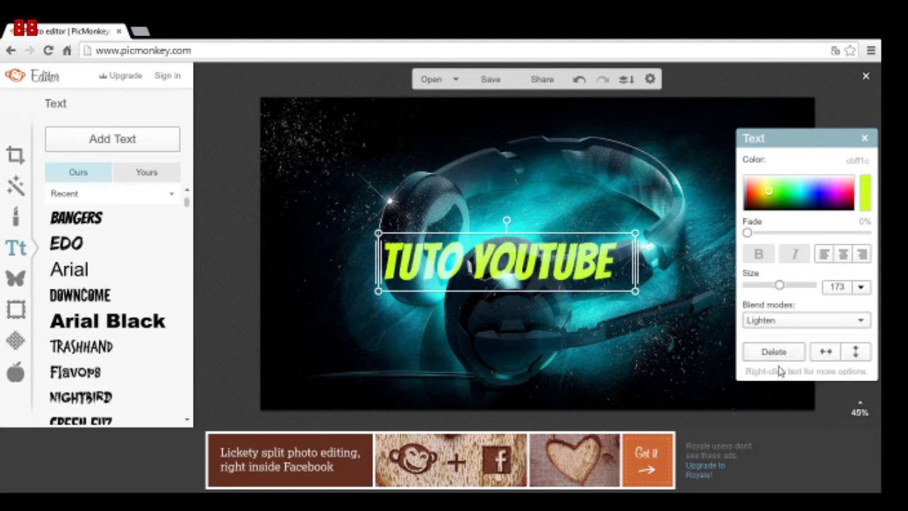
{"action": "left_click", "coordinate": [673, 334]}
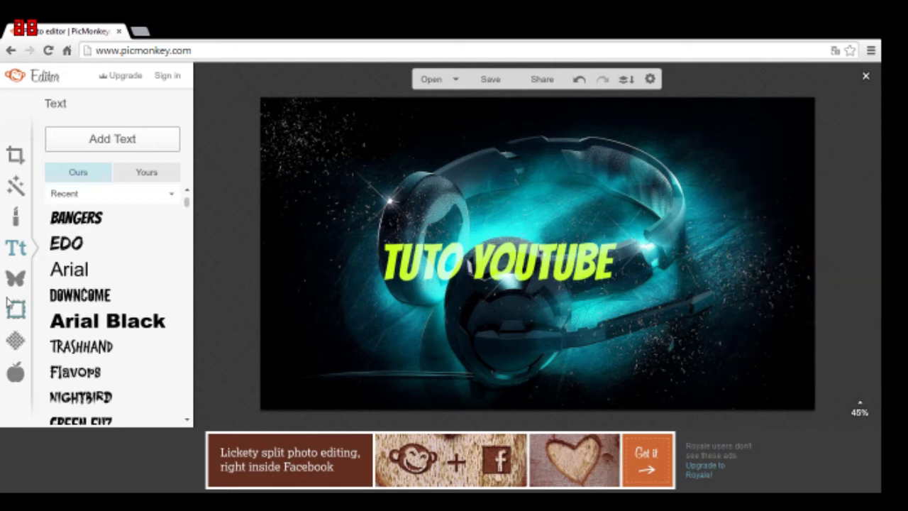
{"action": "left_click_drag", "start_coordinate": [389, 268], "coordinate": [396, 286]}
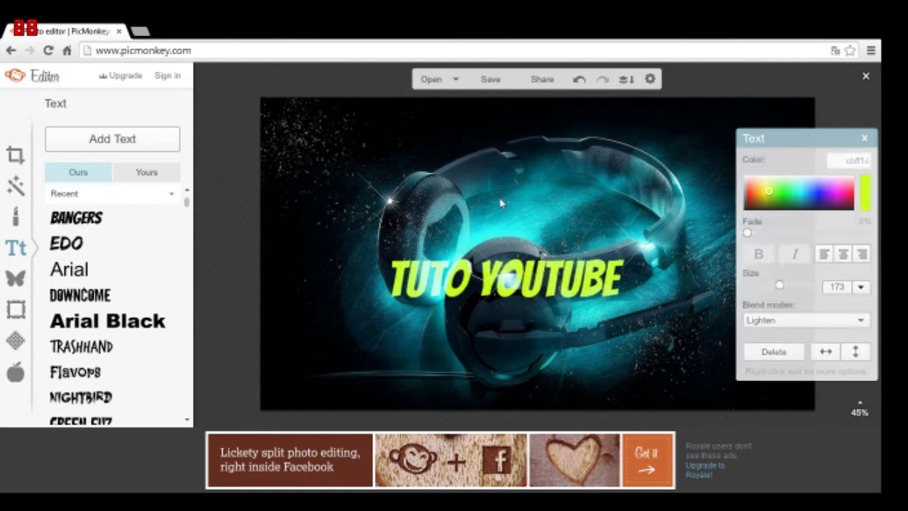
{"action": "left_click", "coordinate": [501, 204]}
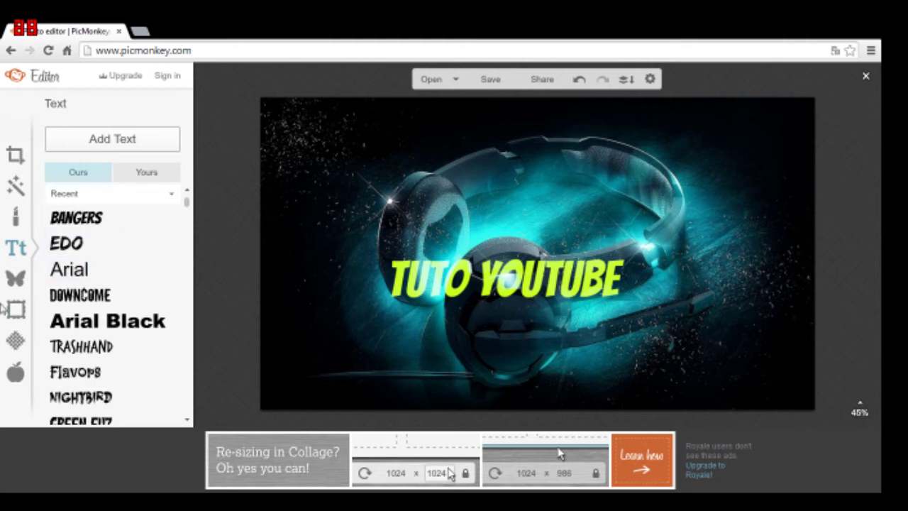
Add the first basic thick arrow from the Arrows overlays and place it below the TUTO YOUTUBE title.
{"action": "left_click", "coordinate": [16, 278]}
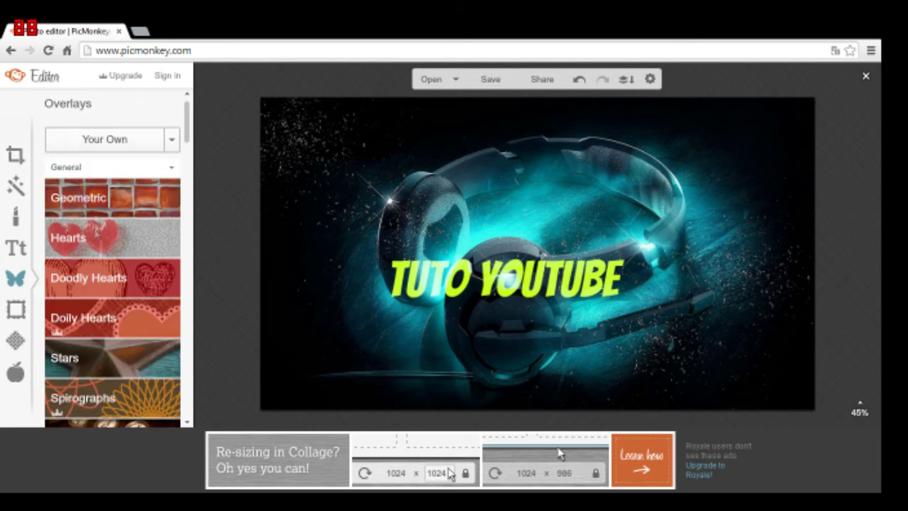
{"action": "left_click", "coordinate": [96, 207]}
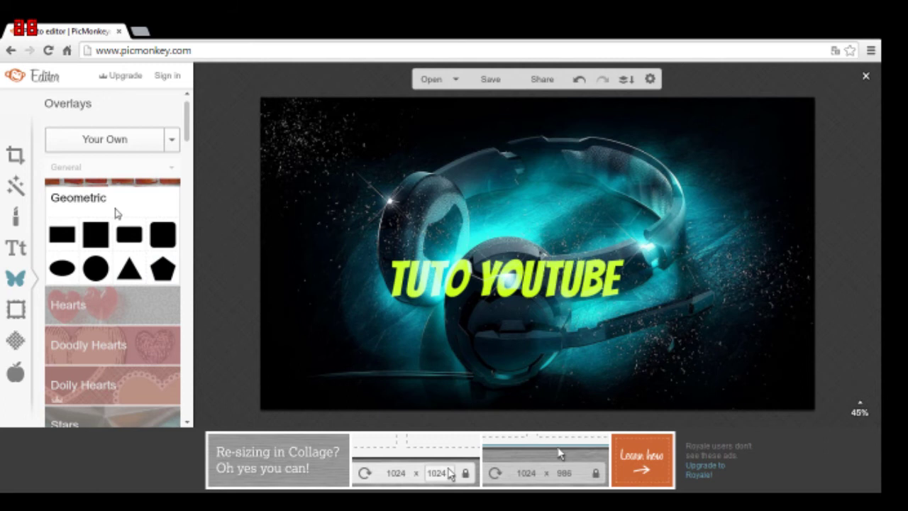
{"action": "left_click_drag", "start_coordinate": [186, 126], "coordinate": [179, 161]}
{"action": "scroll", "coordinate": [179, 162], "scroll_direction": "down", "scroll_amount": 1}
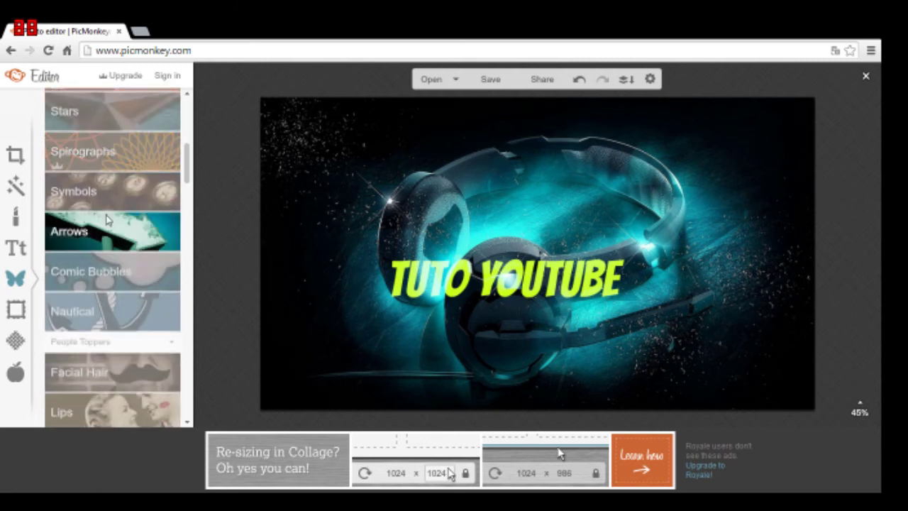
{"action": "left_click", "coordinate": [78, 229]}
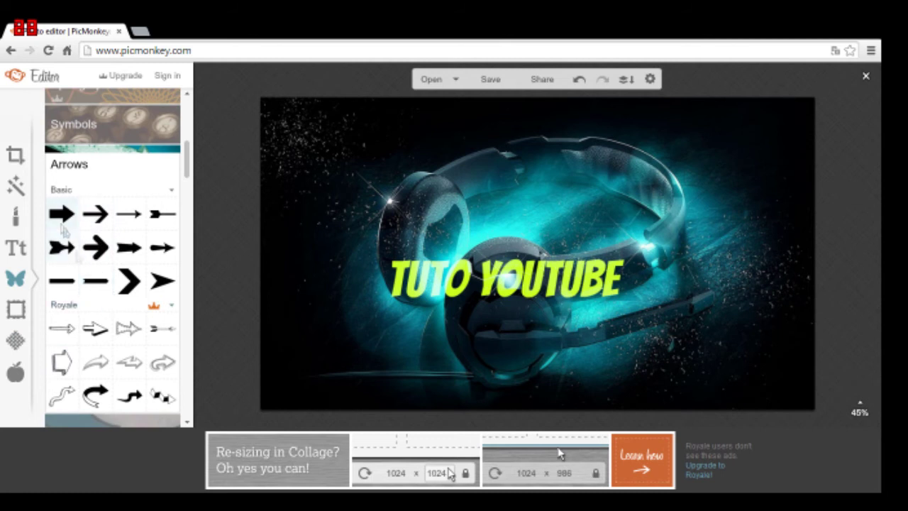
{"action": "left_click", "coordinate": [61, 214]}
{"action": "left_click_drag", "start_coordinate": [541, 247], "coordinate": [512, 336]}
{"action": "left_click", "coordinate": [419, 372]}
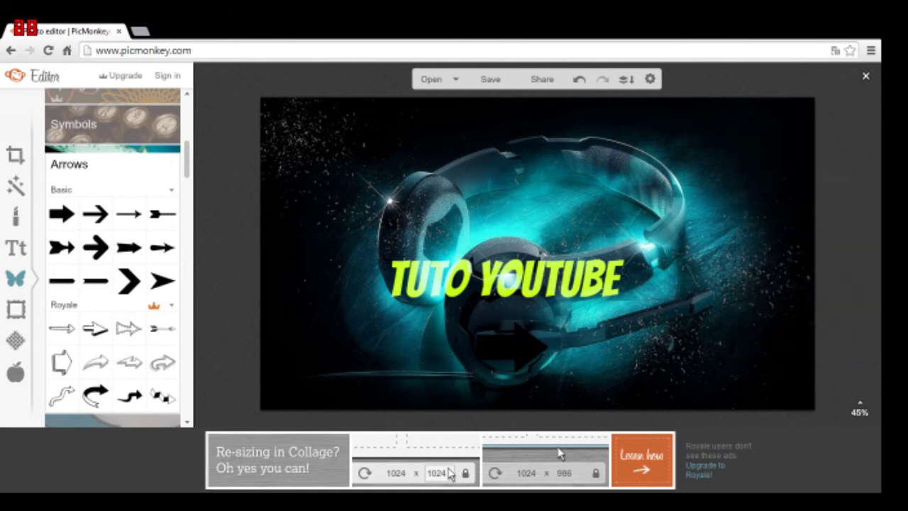
Rotate the arrow overlay a quarter turn counterclockwise so it points up at the title.
{"action": "left_click", "coordinate": [524, 331]}
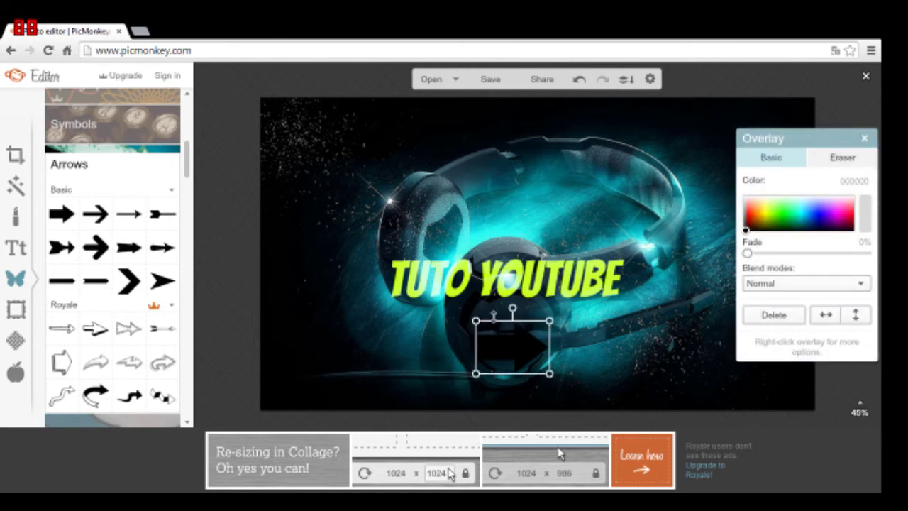
{"action": "left_click_drag", "start_coordinate": [511, 307], "coordinate": [451, 346]}
{"action": "left_click", "coordinate": [452, 346]}
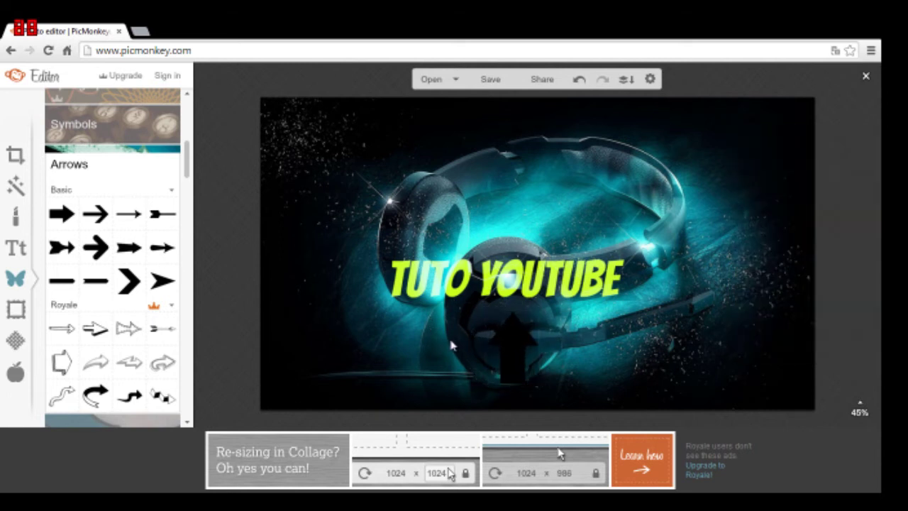
Recolor the arrow dark yellow (c6ba00), set its blend mode to Lighten, and deselect it.
{"action": "left_click", "coordinate": [511, 347]}
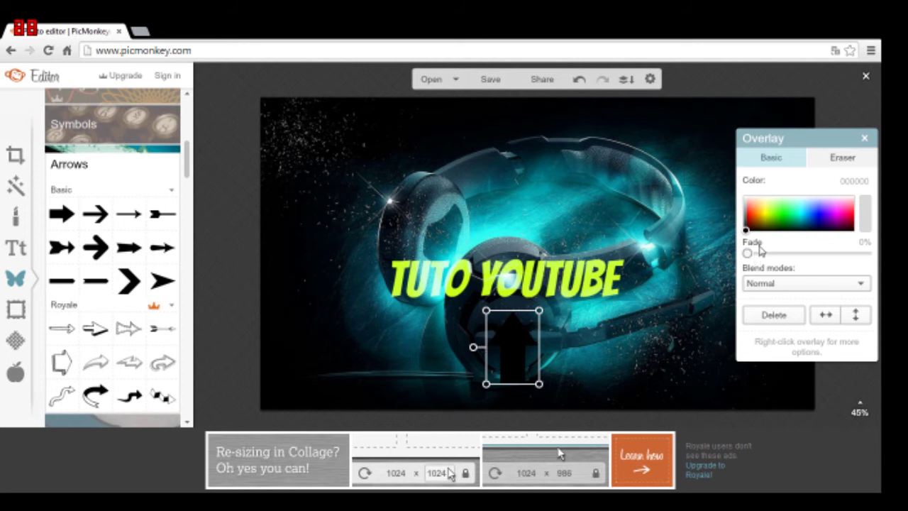
{"action": "left_click", "coordinate": [765, 219]}
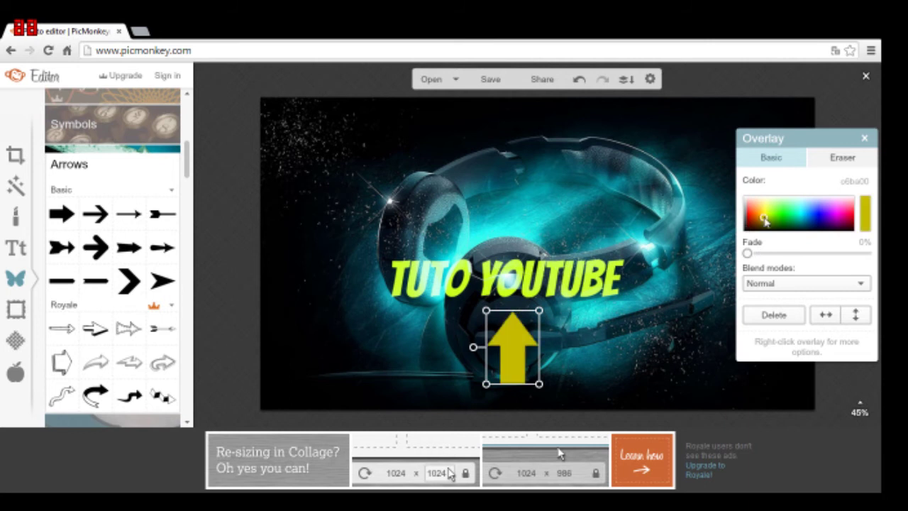
{"action": "left_click", "coordinate": [794, 284]}
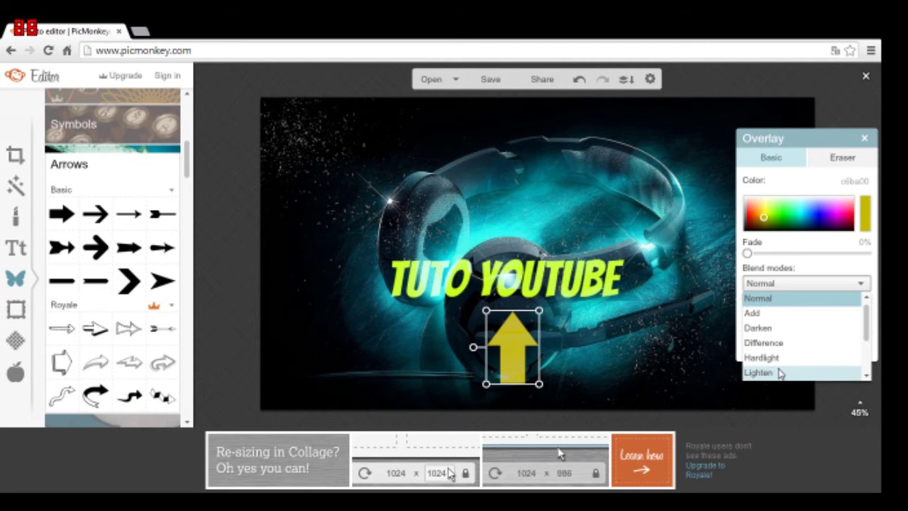
{"action": "left_click", "coordinate": [778, 373]}
{"action": "left_click", "coordinate": [713, 394]}
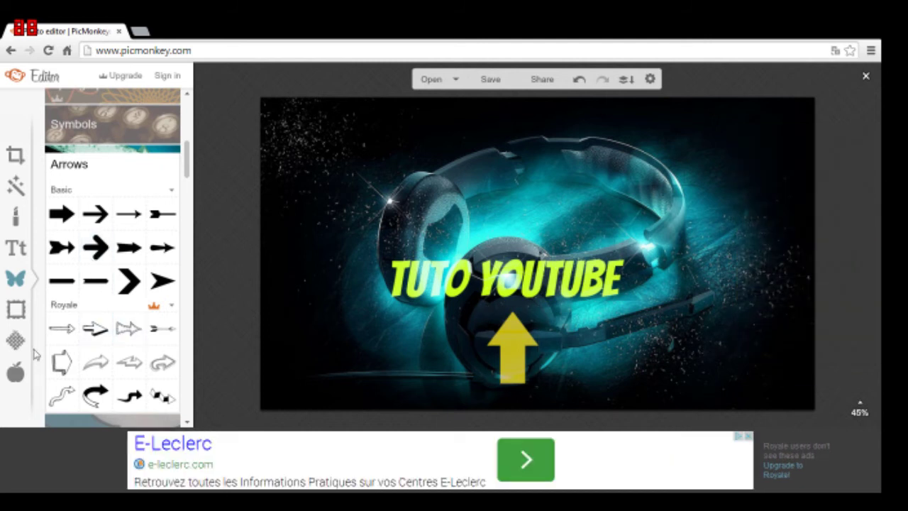
Try a Drop Shadow frame with distance 0 and a slightly changed angle, and cancel it.
{"action": "left_click", "coordinate": [15, 314]}
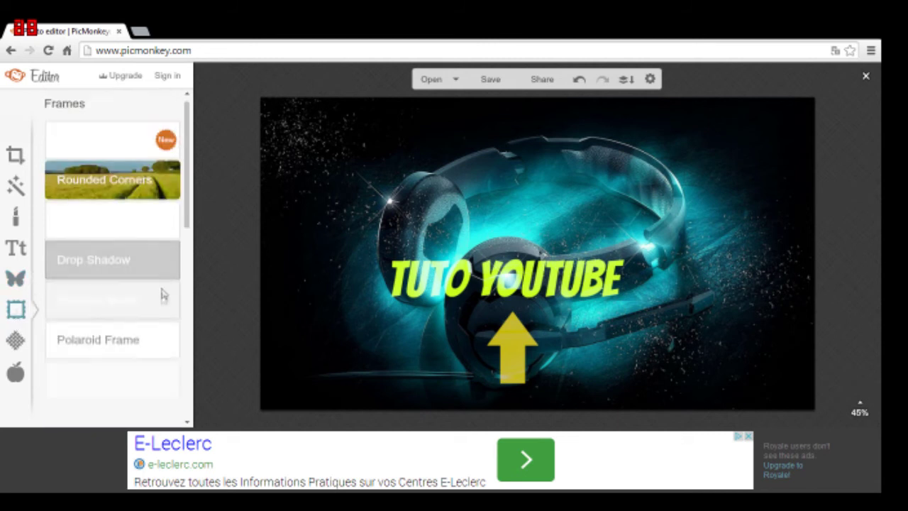
{"action": "scroll", "coordinate": [170, 341], "scroll_direction": "down", "scroll_amount": 2}
{"action": "scroll", "coordinate": [114, 319], "scroll_direction": "up", "scroll_amount": 2}
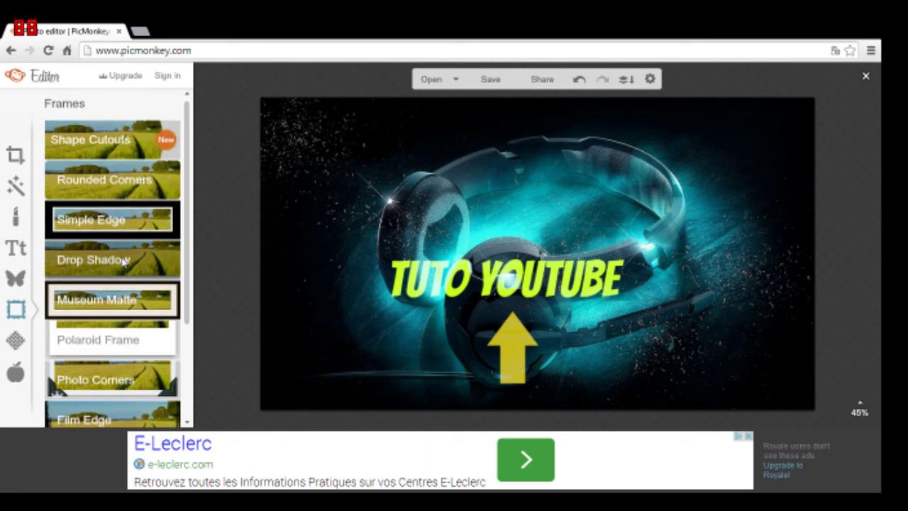
{"action": "left_click", "coordinate": [100, 261]}
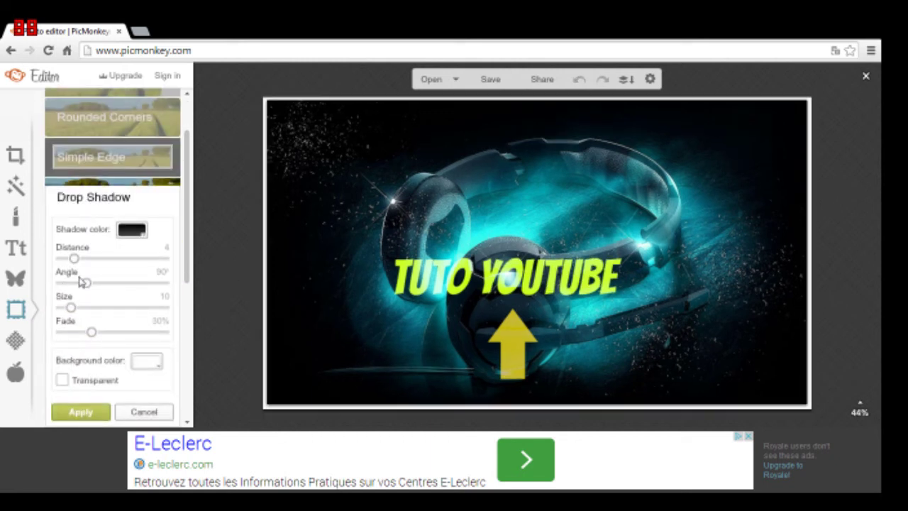
{"action": "left_click_drag", "start_coordinate": [74, 258], "coordinate": [60, 273]}
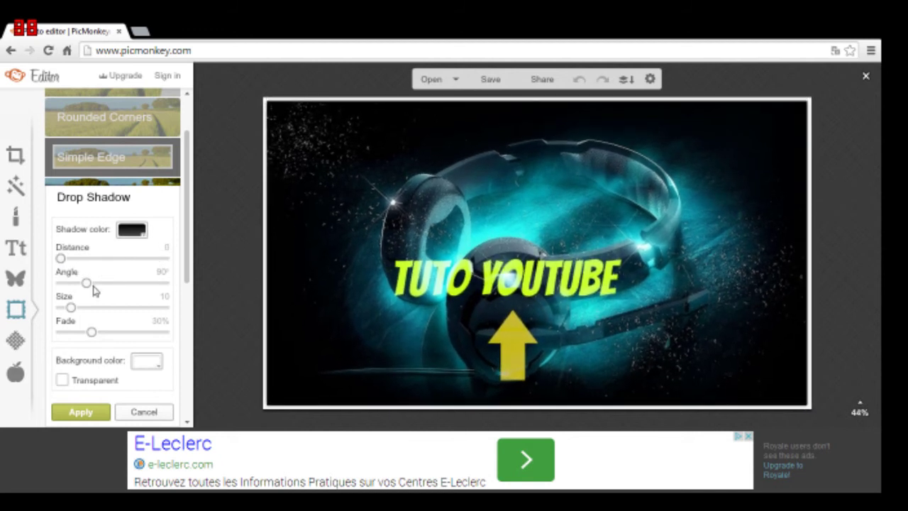
{"action": "mouse_move", "coordinate": [86, 282]}
{"action": "left_mouse_down"}
{"action": "mouse_move", "coordinate": [130, 282]}
{"action": "mouse_move", "coordinate": [91, 283]}
{"action": "left_mouse_up"}
{"action": "left_click", "coordinate": [143, 412]}
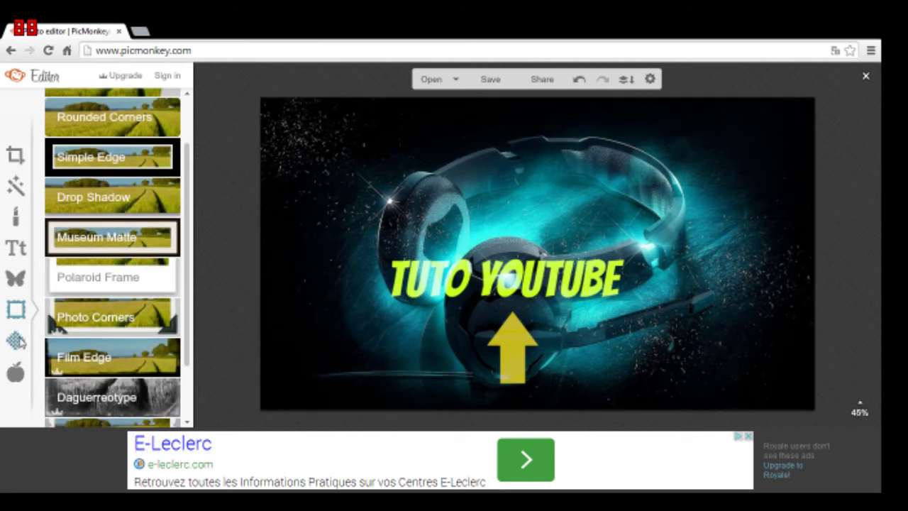
Compare the three Space textures on the image and apply the purple nebula one with Multiply blend mode and 20% fade.
{"action": "left_click", "coordinate": [17, 342]}
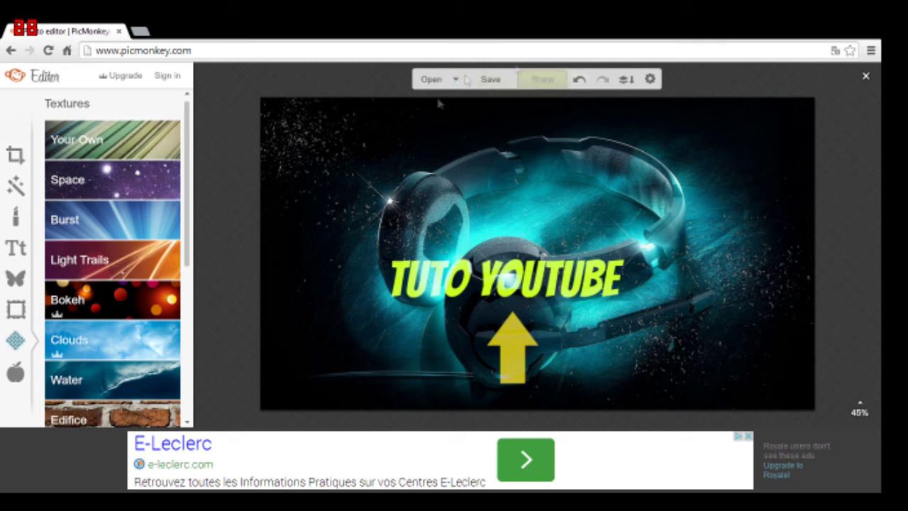
{"action": "left_click", "coordinate": [83, 185]}
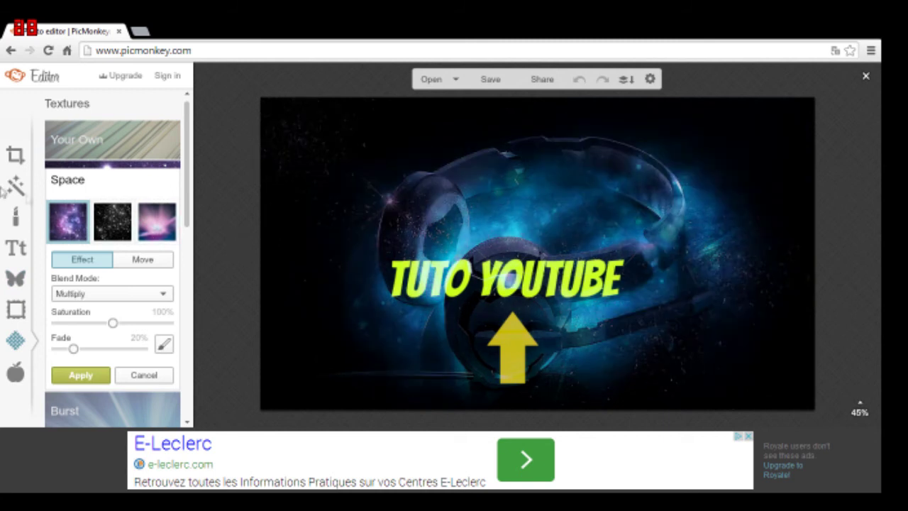
{"action": "left_click", "coordinate": [146, 225]}
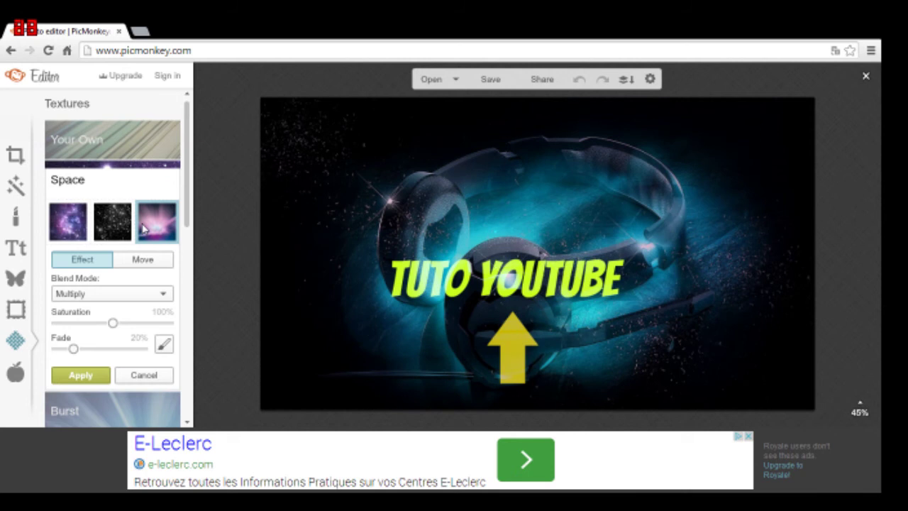
{"action": "left_click", "coordinate": [102, 217]}
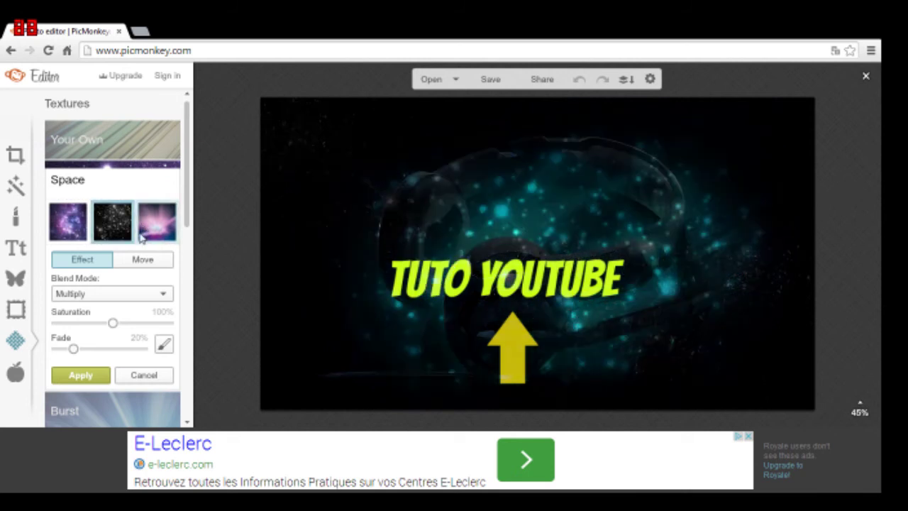
{"action": "left_click", "coordinate": [67, 221]}
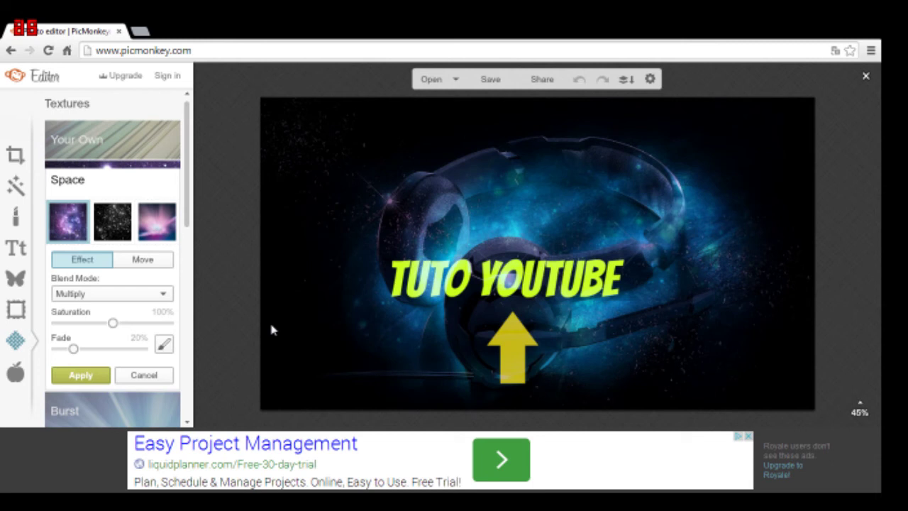
{"action": "left_click", "coordinate": [80, 375]}
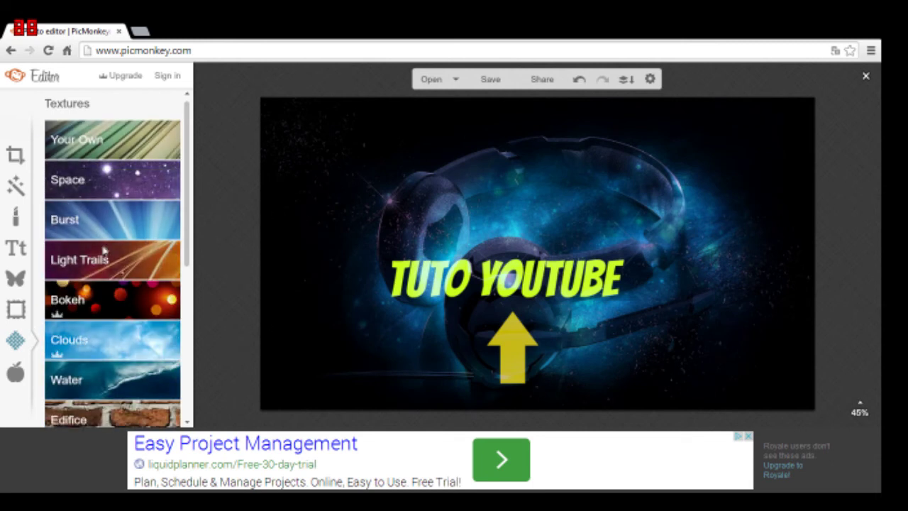
Try the dark blue ray and blue-white starburst Burst textures on the image, and cancel the effect.
{"action": "left_click", "coordinate": [92, 220]}
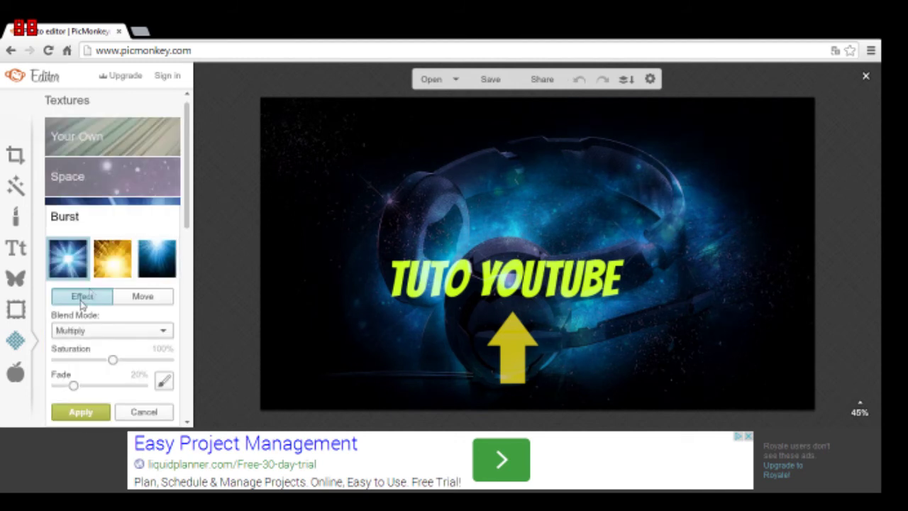
{"action": "left_click", "coordinate": [154, 264]}
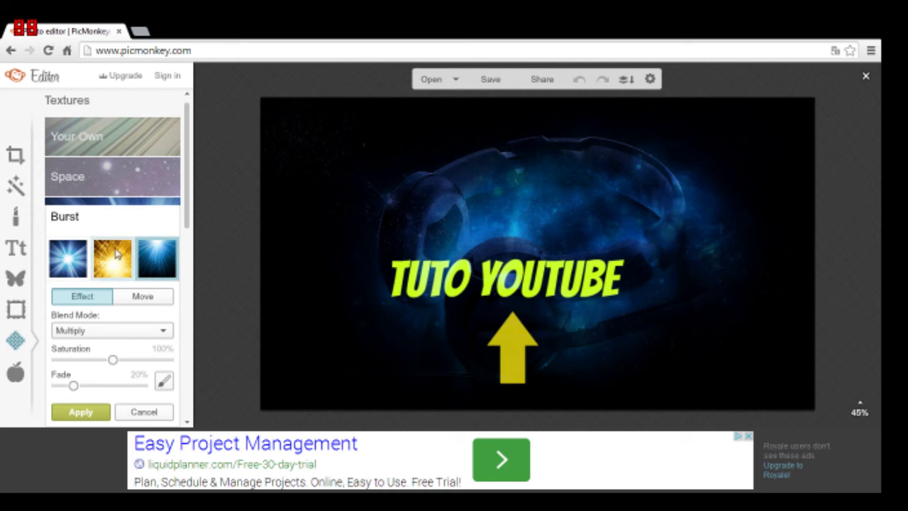
{"action": "left_click", "coordinate": [67, 246]}
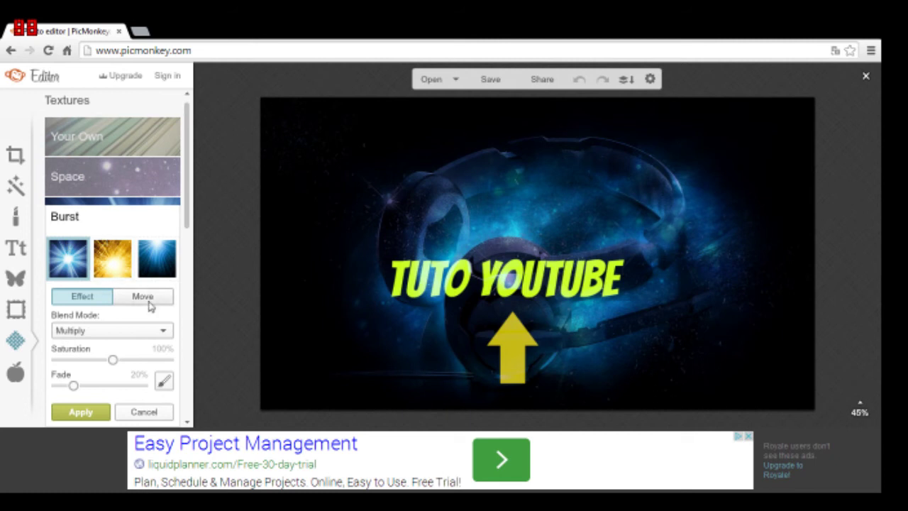
{"action": "left_click", "coordinate": [126, 410]}
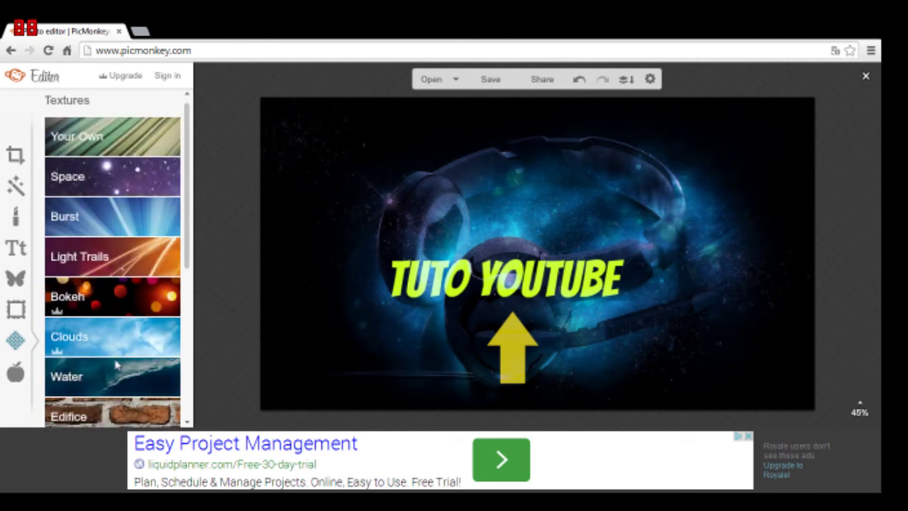
Apply the first Metal texture, the dark mesh, with Multiply blend mode and 20% fade, and select the TUTO YOUTUBE text.
{"action": "scroll", "coordinate": [97, 400], "scroll_direction": "down", "scroll_amount": 3}
{"action": "scroll", "coordinate": [96, 400], "scroll_direction": "down", "scroll_amount": 2}
{"action": "left_click", "coordinate": [91, 221]}
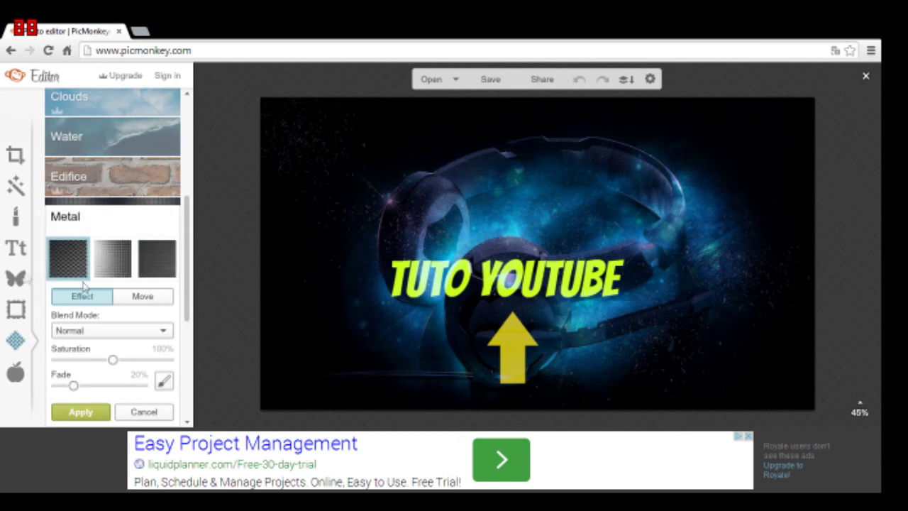
{"action": "left_click", "coordinate": [115, 255]}
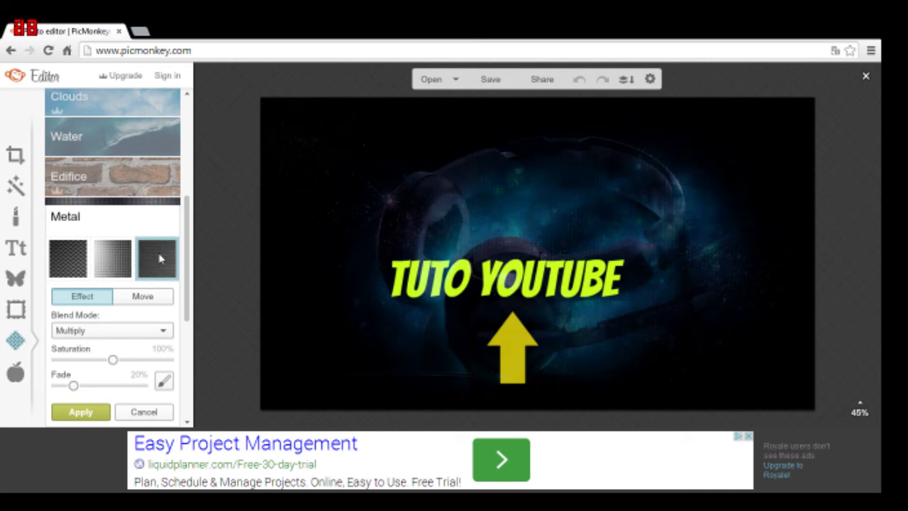
{"action": "left_click", "coordinate": [68, 266]}
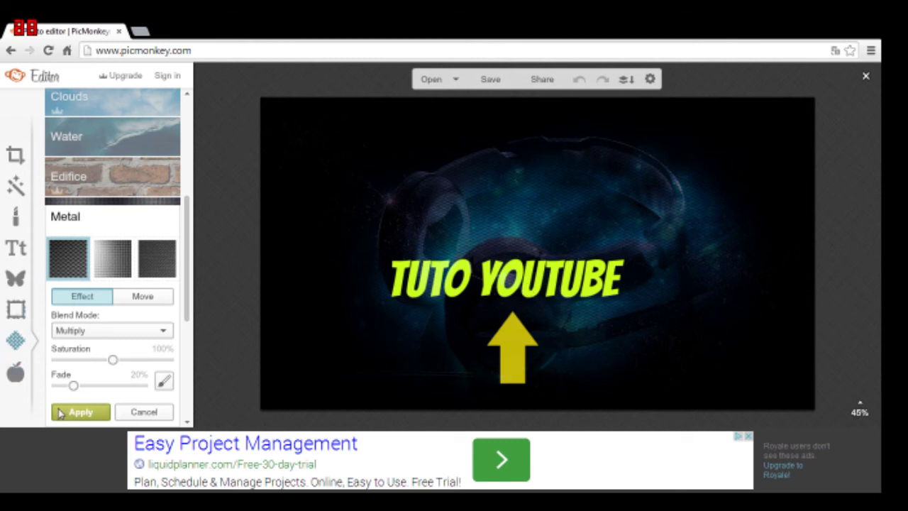
{"action": "left_click", "coordinate": [92, 414]}
{"action": "left_click", "coordinate": [514, 303]}
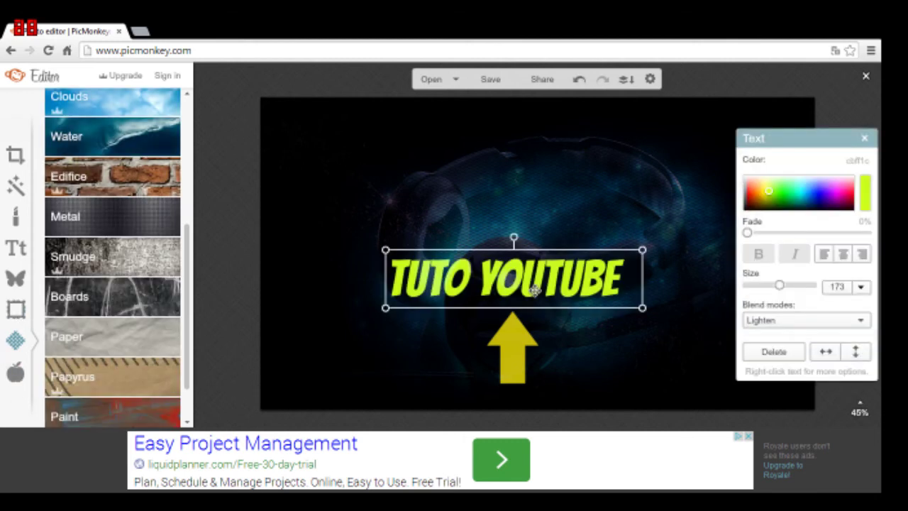
Darken the TUTO YOUTUBE text color to olive green 82a100 and set its blend mode to Hardlight.
{"action": "mouse_move", "coordinate": [768, 192]}
{"action": "left_mouse_down"}
{"action": "mouse_move", "coordinate": [770, 228]}
{"action": "mouse_move", "coordinate": [769, 203]}
{"action": "left_mouse_up"}
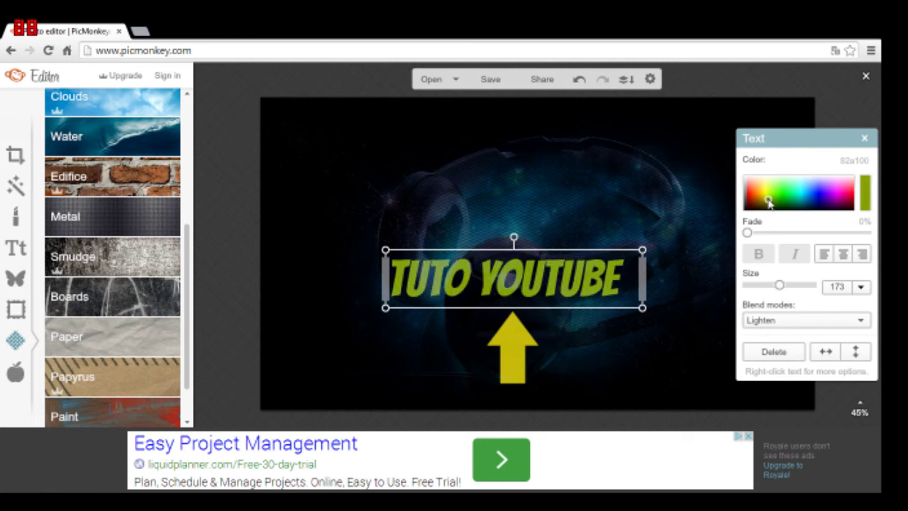
{"action": "left_click", "coordinate": [752, 320]}
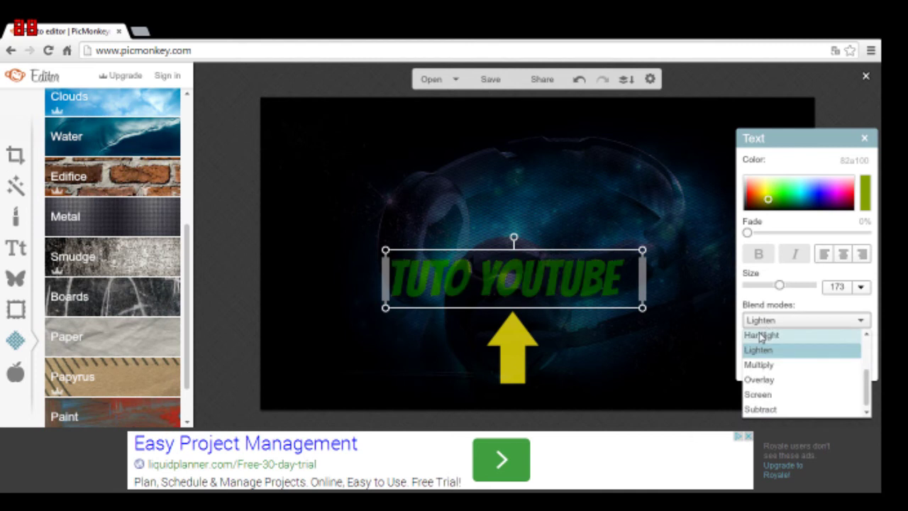
{"action": "left_click", "coordinate": [757, 335]}
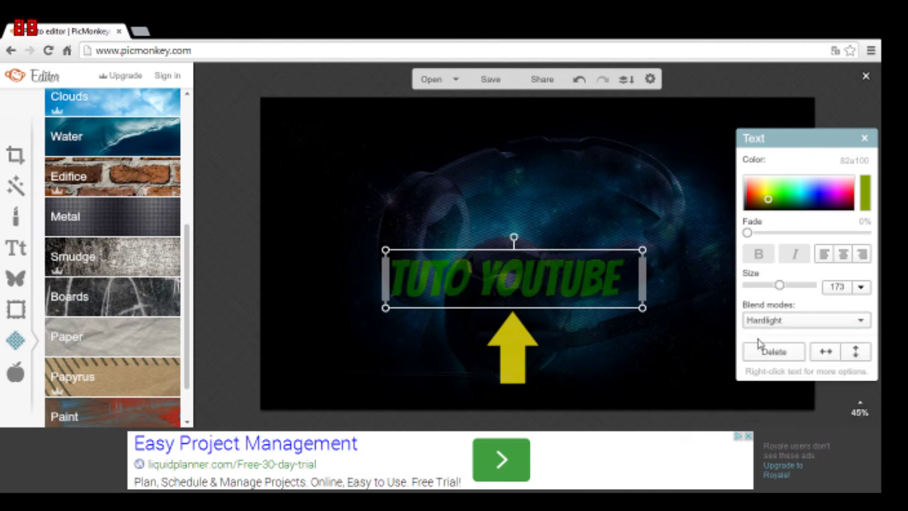
Give the arrow overlay a Hardlight blend mode and a yellow-green color, and nudge the TUTO YOUTUBE text slightly to the right.
{"action": "left_click", "coordinate": [513, 359]}
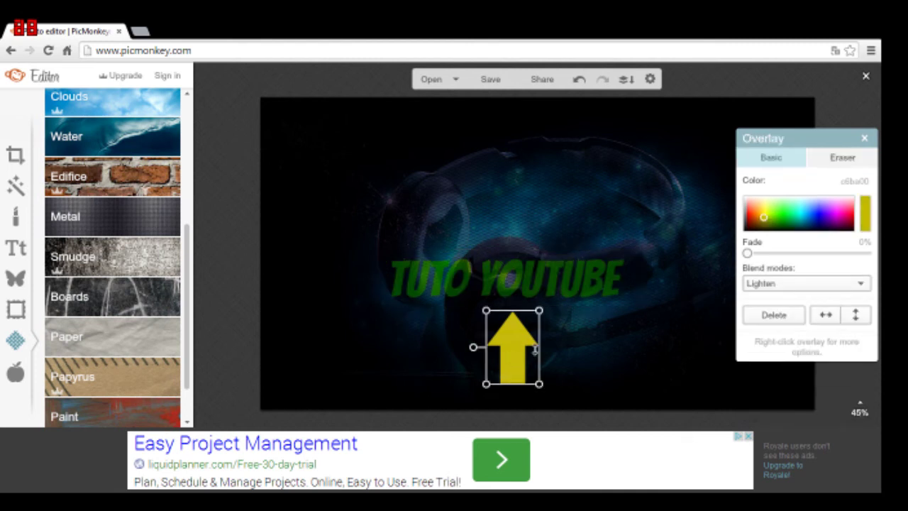
{"action": "left_click", "coordinate": [802, 283]}
{"action": "left_click", "coordinate": [784, 302]}
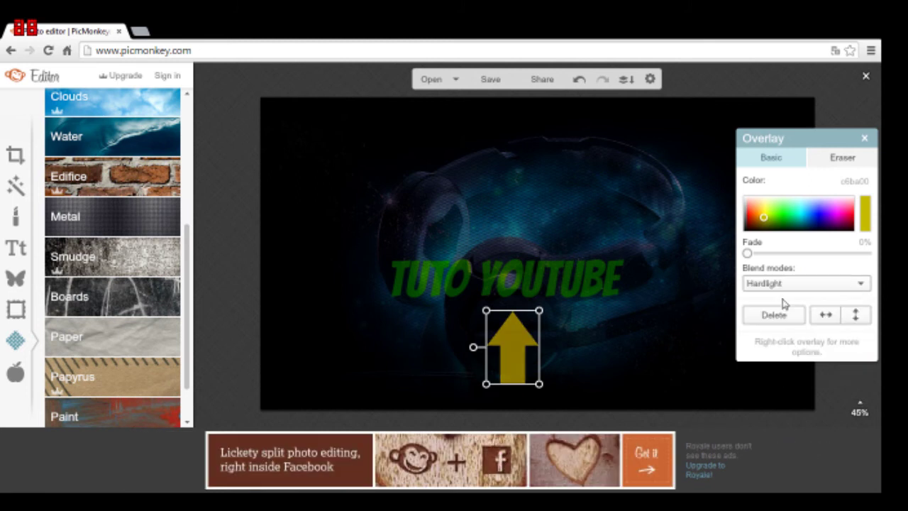
{"action": "left_click_drag", "start_coordinate": [765, 220], "coordinate": [768, 222]}
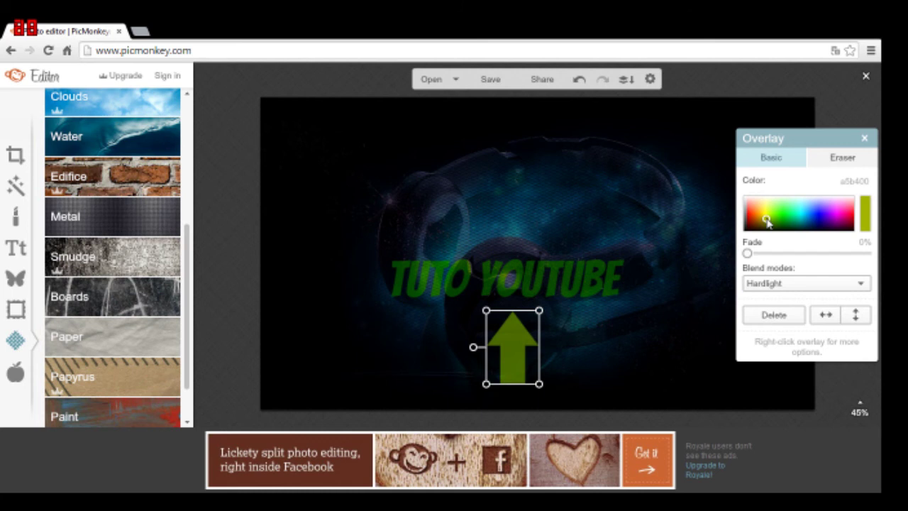
{"action": "left_click", "coordinate": [767, 222]}
{"action": "left_click", "coordinate": [613, 207]}
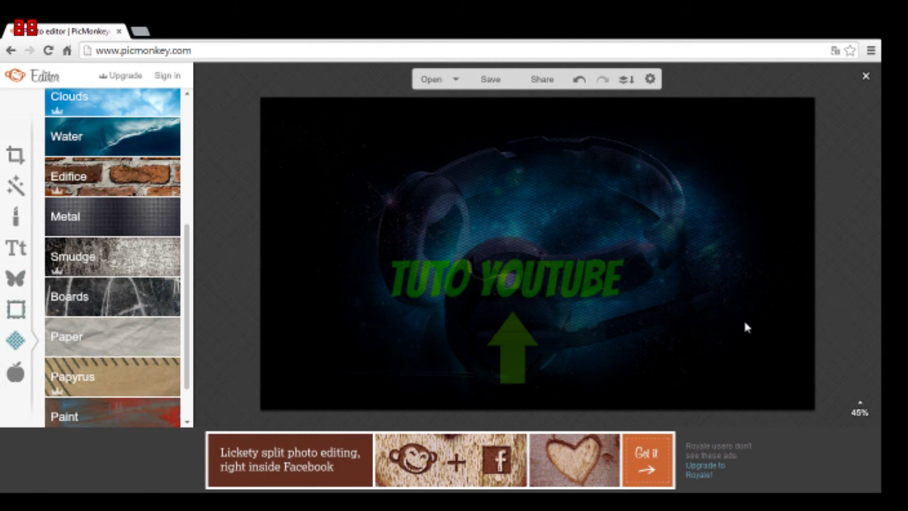
{"action": "left_click", "coordinate": [537, 282]}
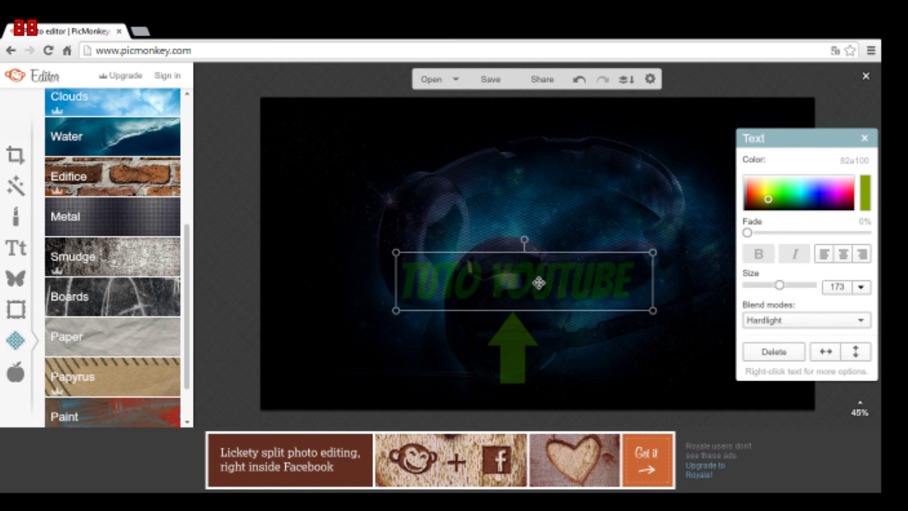
{"action": "left_click", "coordinate": [802, 262]}
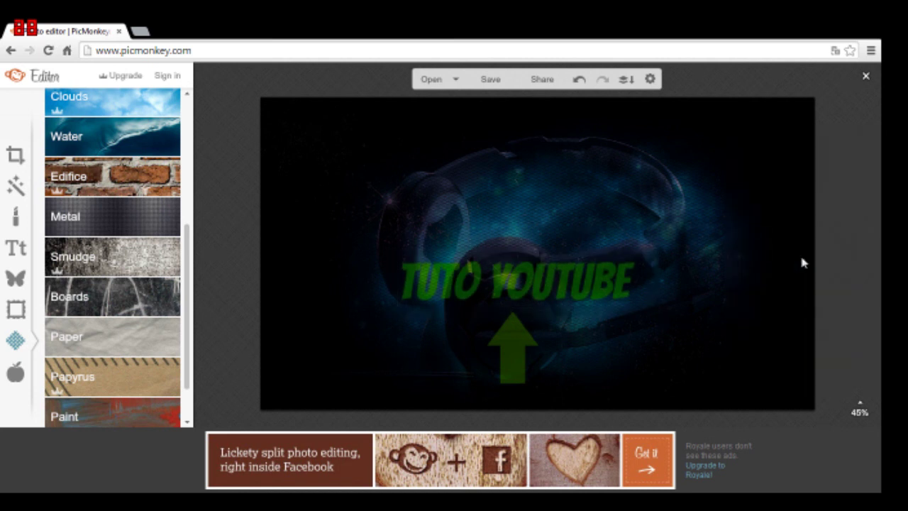
Open the Zombies theme and bring its blood effects into view.
{"action": "left_click", "coordinate": [16, 372]}
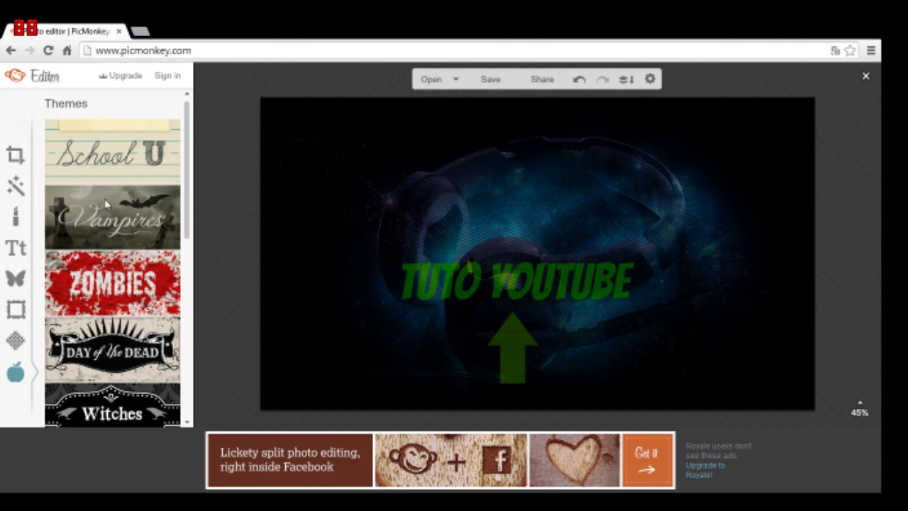
{"action": "left_click", "coordinate": [130, 282]}
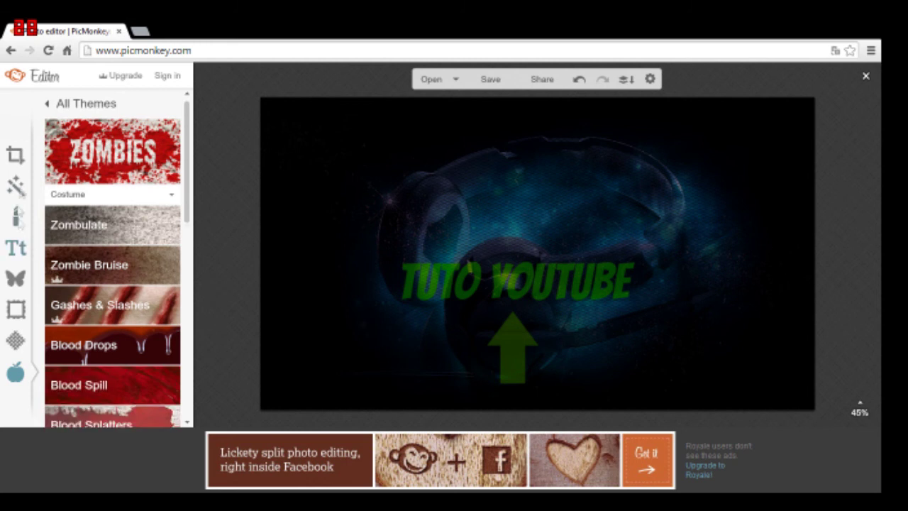
{"action": "scroll", "coordinate": [118, 361], "scroll_direction": "down", "scroll_amount": 1}
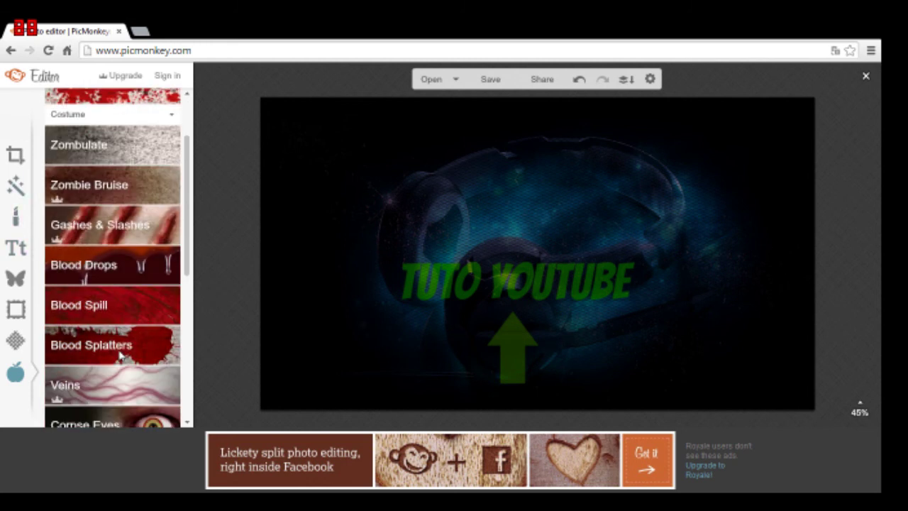
Try a short Blood Spill stroke at brush size 20 inside the headset band above the title, and cancel it.
{"action": "left_click", "coordinate": [123, 308]}
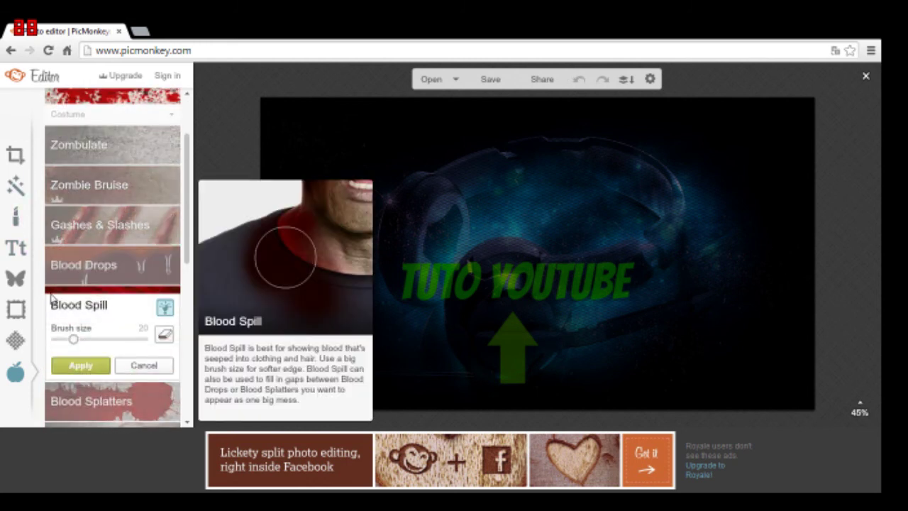
{"action": "left_click_drag", "start_coordinate": [517, 212], "coordinate": [527, 219]}
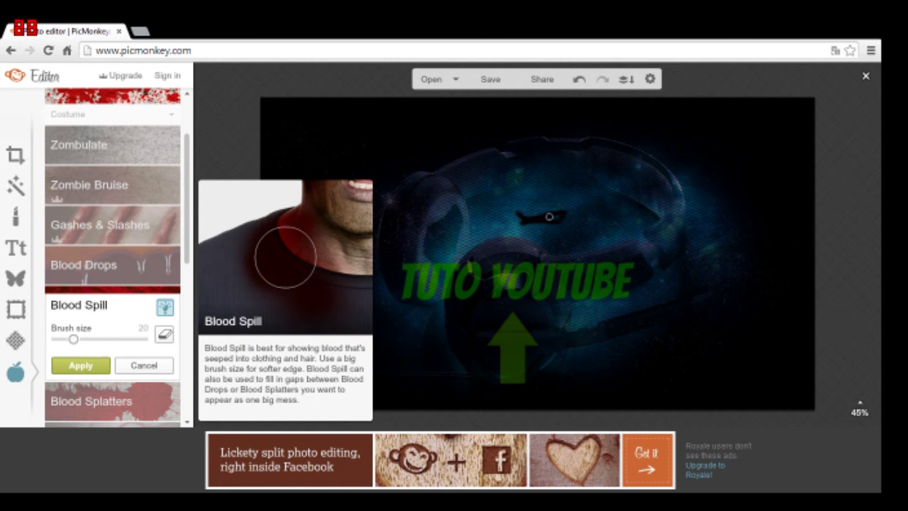
{"action": "left_click", "coordinate": [144, 366]}
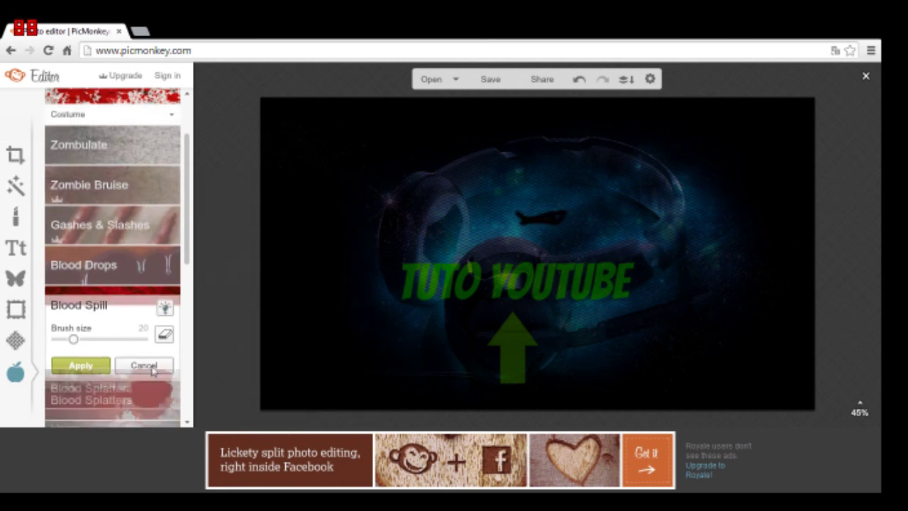
Add the first Blood Splatters overlay, enlarge it slightly, set its blend mode to Screen and place it over the middle of the title.
{"action": "left_click", "coordinate": [110, 354]}
{"action": "left_click", "coordinate": [62, 376]}
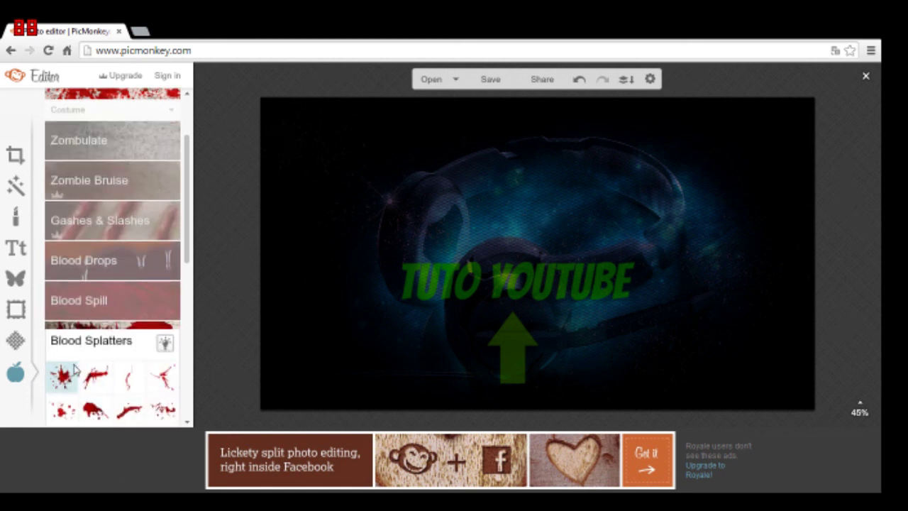
{"action": "left_click_drag", "start_coordinate": [525, 235], "coordinate": [428, 221]}
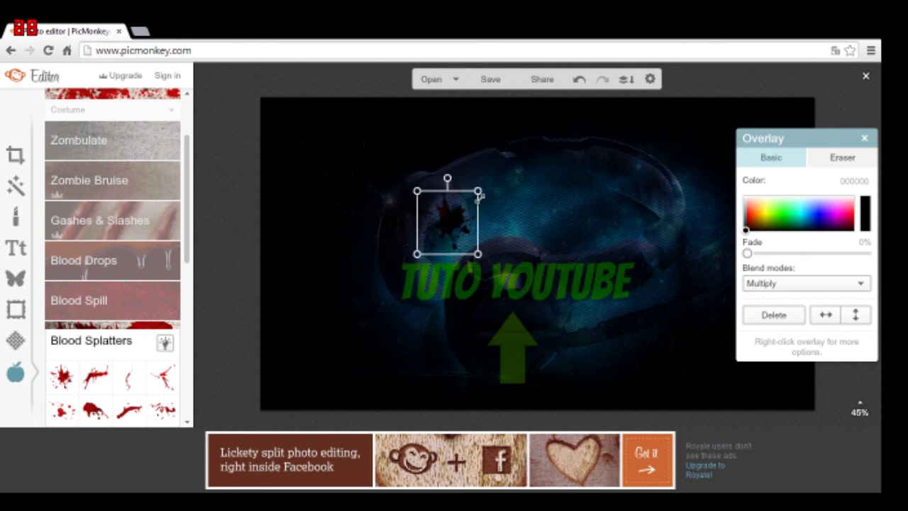
{"action": "left_click_drag", "start_coordinate": [479, 196], "coordinate": [524, 209]}
{"action": "left_click", "coordinate": [763, 288]}
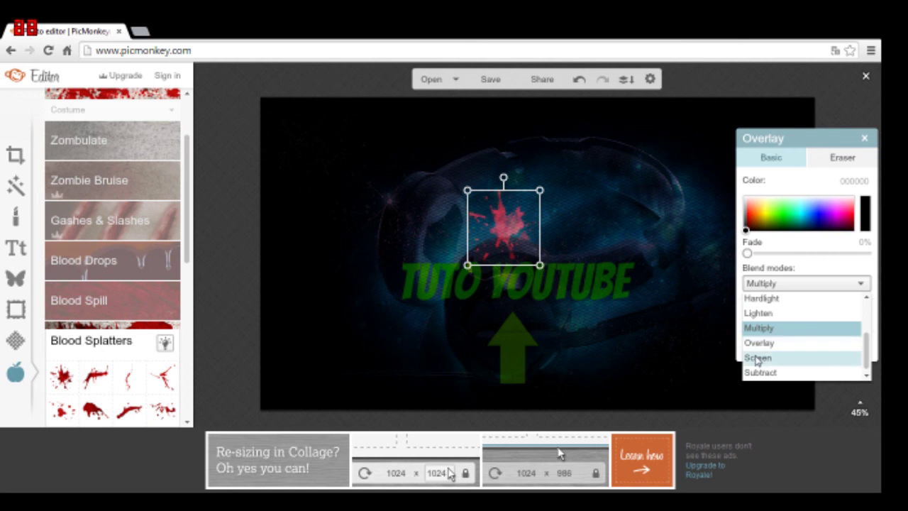
{"action": "left_click", "coordinate": [756, 358]}
{"action": "left_click_drag", "start_coordinate": [523, 236], "coordinate": [530, 291]}
{"action": "left_click", "coordinate": [588, 338]}
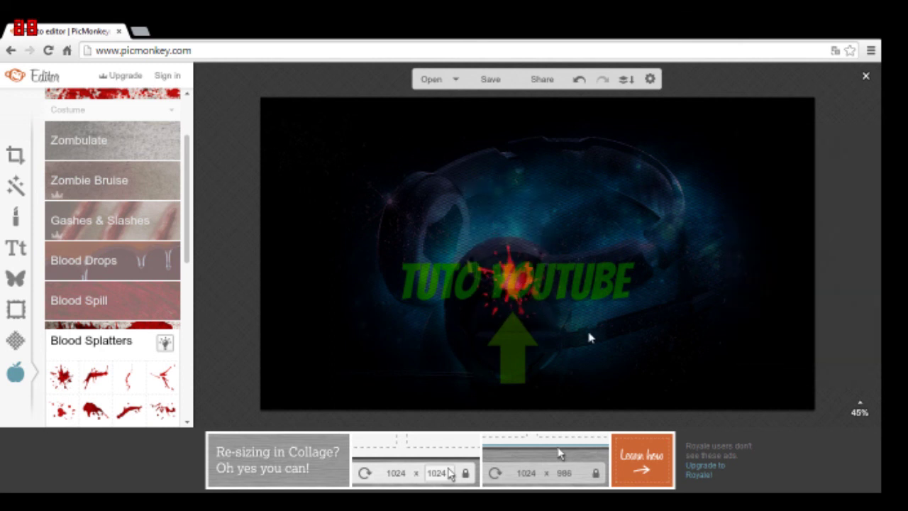
Set the TUTO YOUTUBE text's blend mode to Lighten.
{"action": "left_click", "coordinate": [530, 299]}
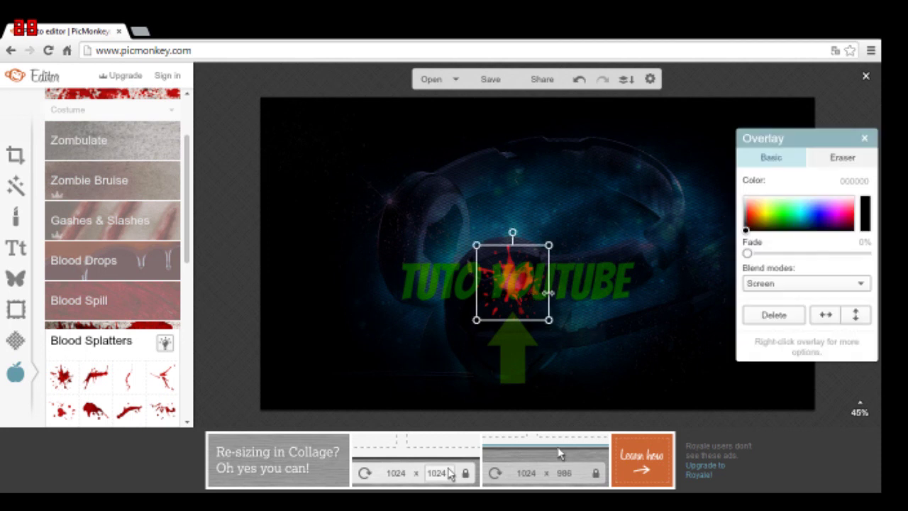
{"action": "left_click", "coordinate": [581, 290]}
{"action": "left_click", "coordinate": [770, 319]}
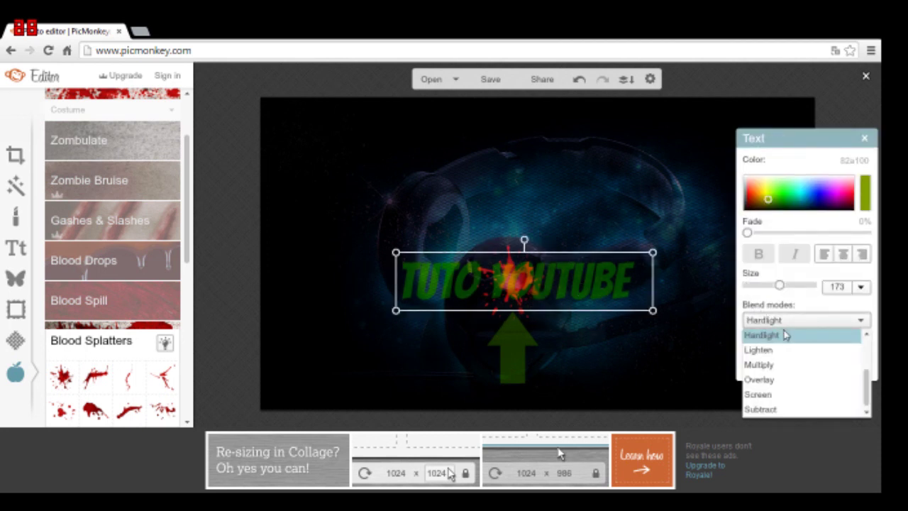
{"action": "left_click", "coordinate": [780, 354]}
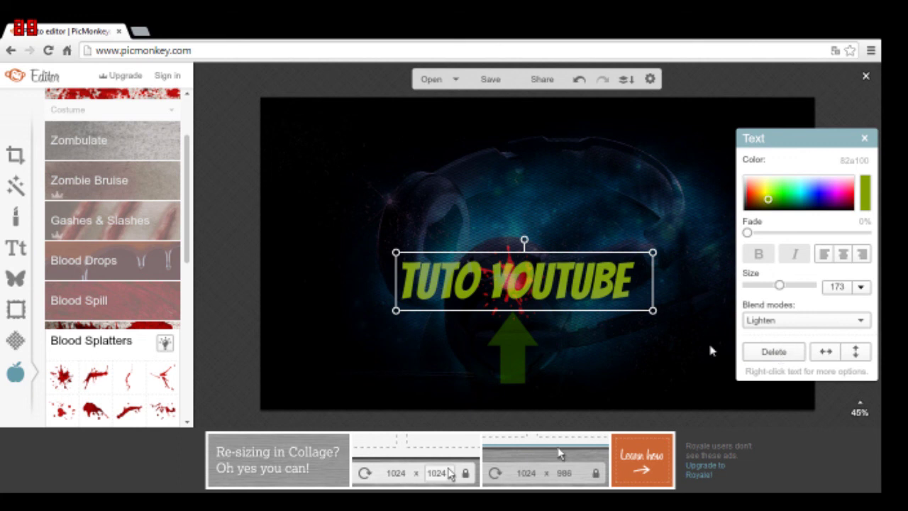
{"action": "left_click", "coordinate": [619, 395]}
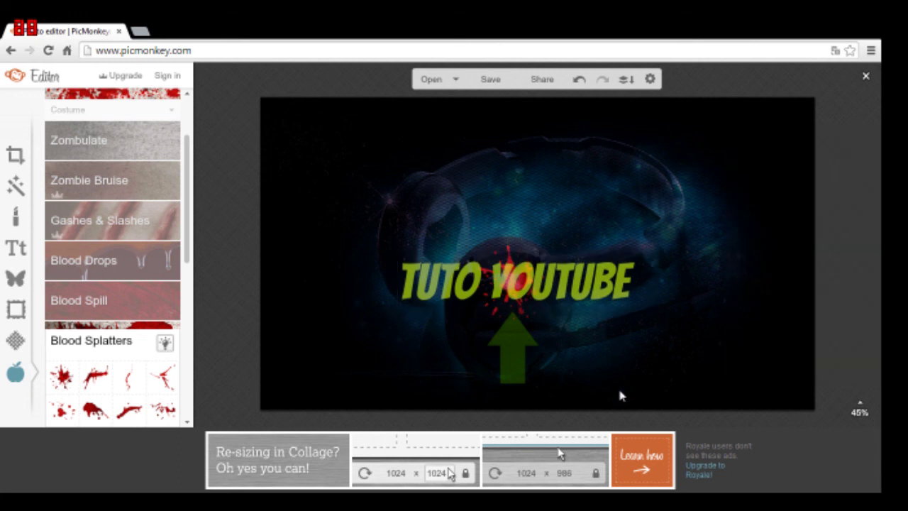
Enlarge the blood splatter to roughly twice its size and recenter it over the title and arrow.
{"action": "left_click", "coordinate": [529, 302]}
{"action": "left_click_drag", "start_coordinate": [548, 319], "coordinate": [614, 358]}
{"action": "left_click_drag", "start_coordinate": [533, 284], "coordinate": [498, 283]}
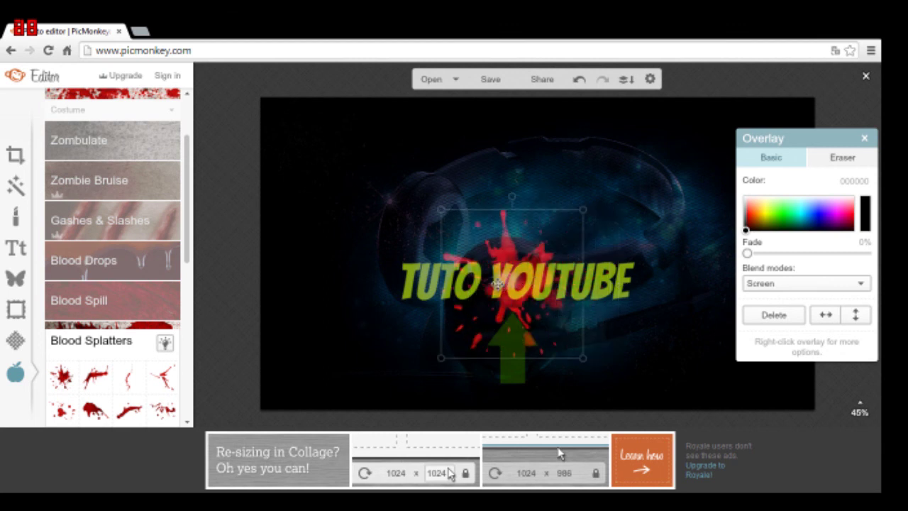
{"action": "left_click", "coordinate": [665, 359]}
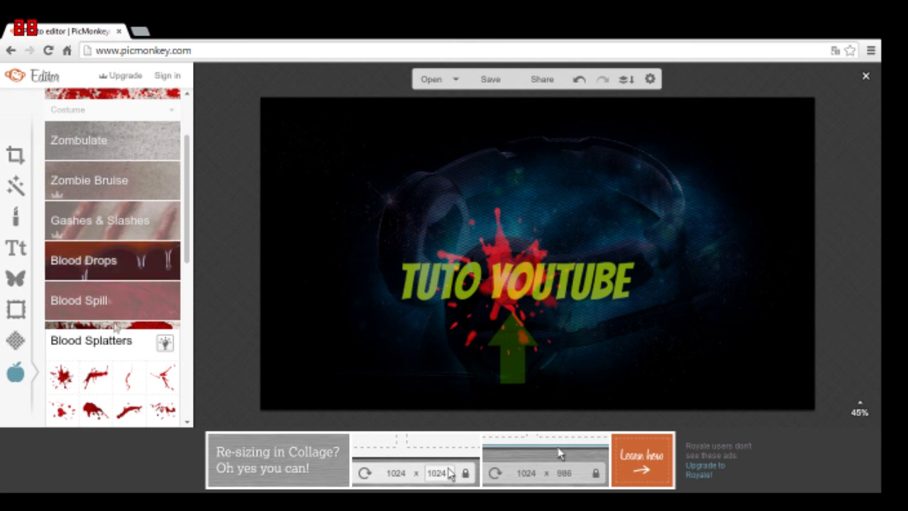
Try the Zombie Virus effect from the Zombies theme on the image, and cancel it.
{"action": "scroll", "coordinate": [114, 326], "scroll_direction": "down", "scroll_amount": 6}
{"action": "scroll", "coordinate": [104, 347], "scroll_direction": "down", "scroll_amount": 2}
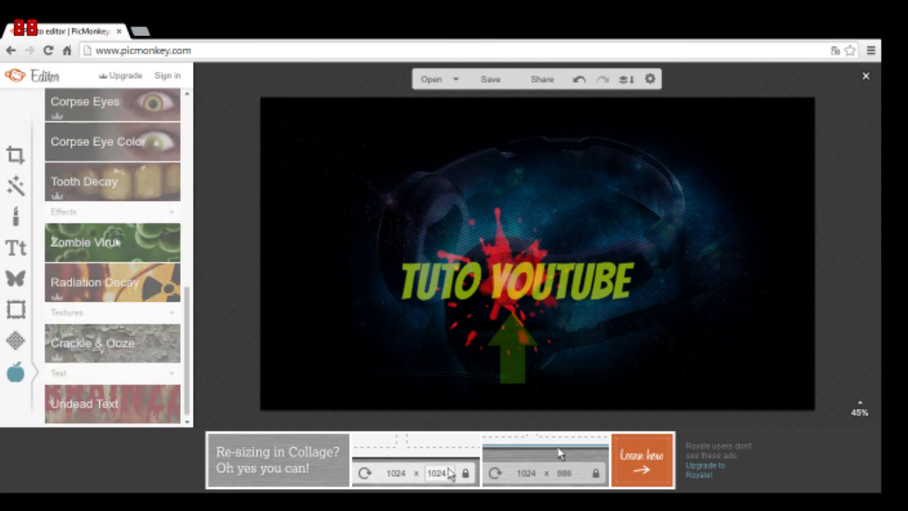
{"action": "left_click", "coordinate": [99, 242]}
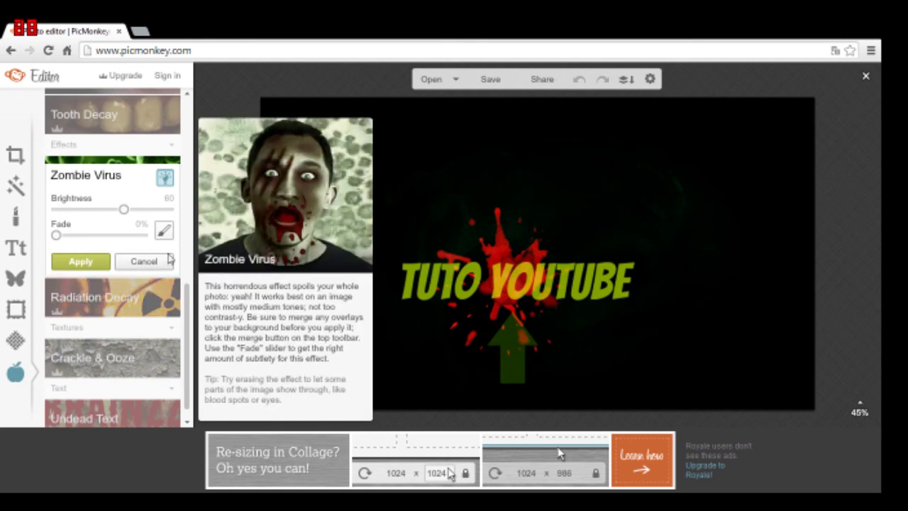
{"action": "left_click", "coordinate": [167, 259]}
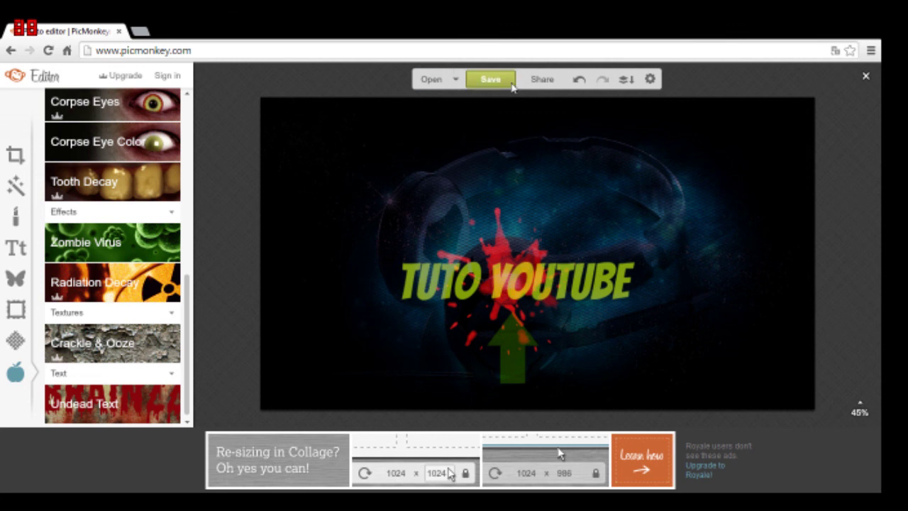
Save the image to the computer as a 1920 x 1080 JPG at Pierce quality, and return to the previous page.
{"action": "left_click", "coordinate": [501, 81]}
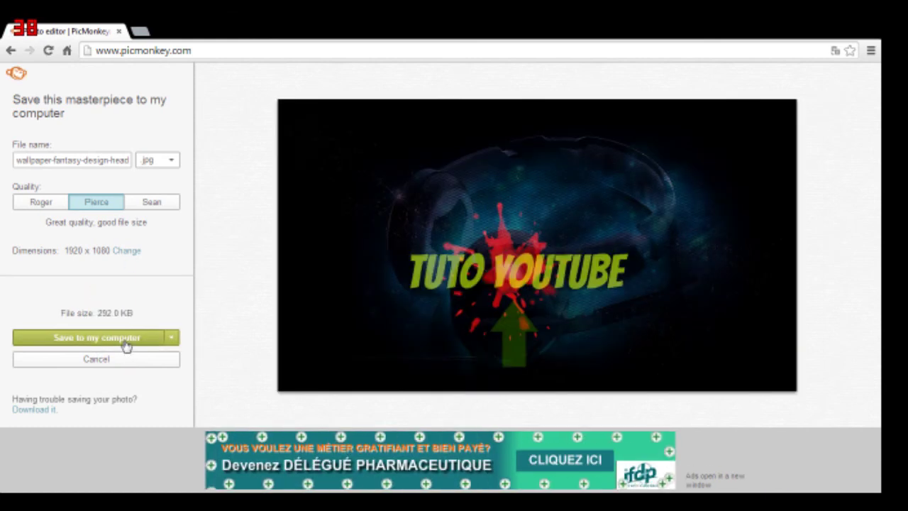
{"action": "left_click", "coordinate": [124, 345]}
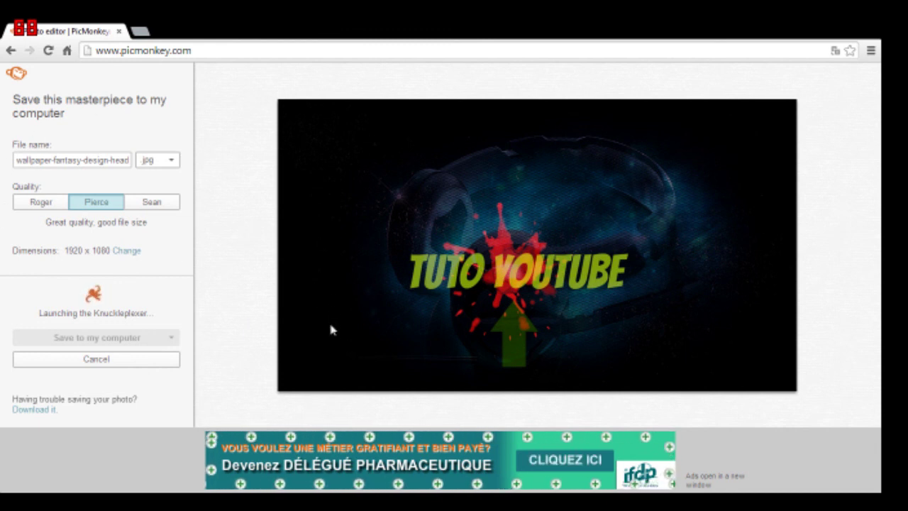
{"action": "left_click", "coordinate": [9, 51]}
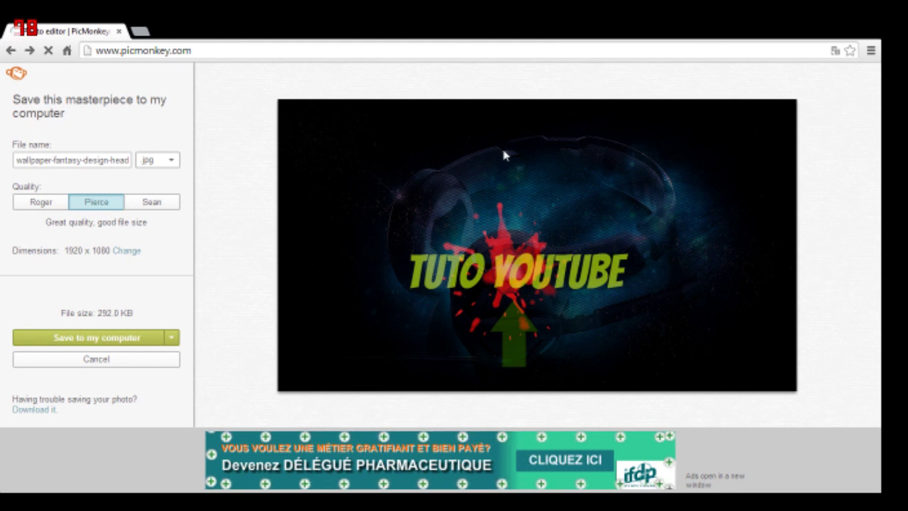